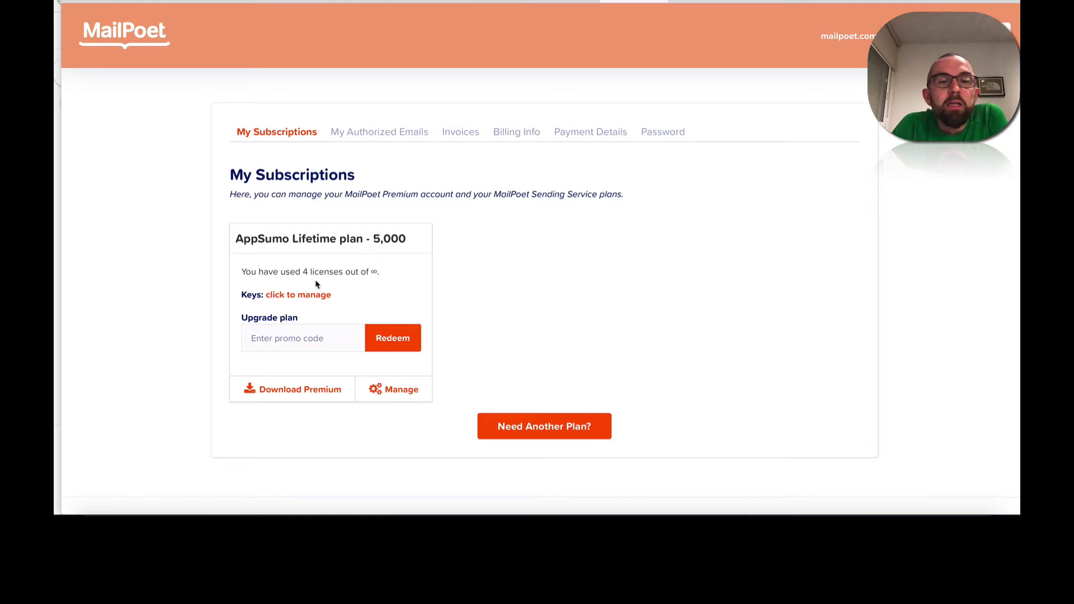
Step: Review the email addresses authorized for sending and the Manage Subscription page
{"action": "left_click", "coordinate": [362, 134]}
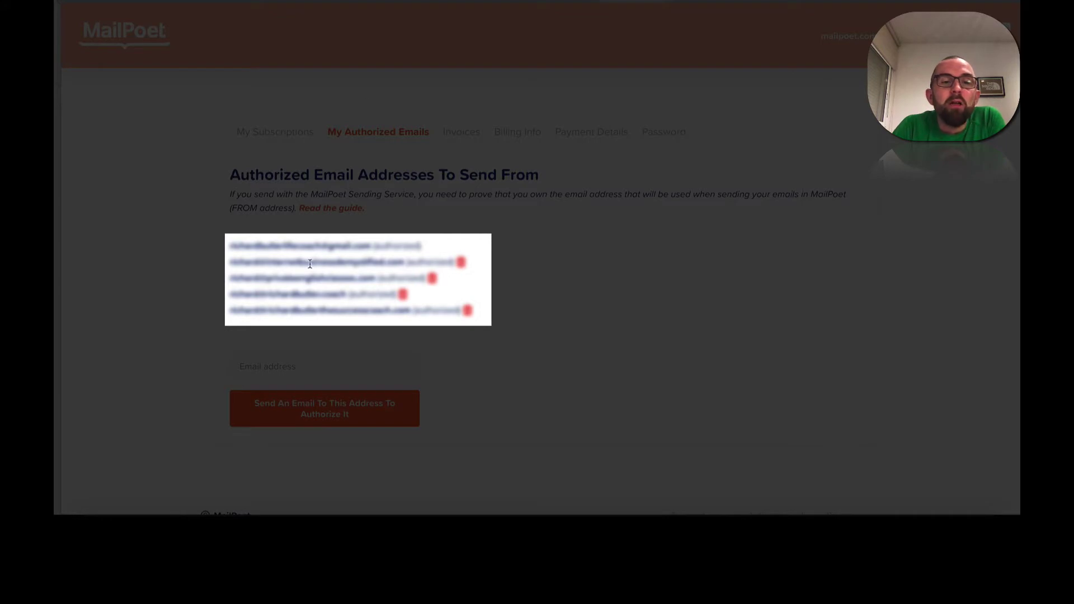
{"action": "left_click", "coordinate": [281, 129]}
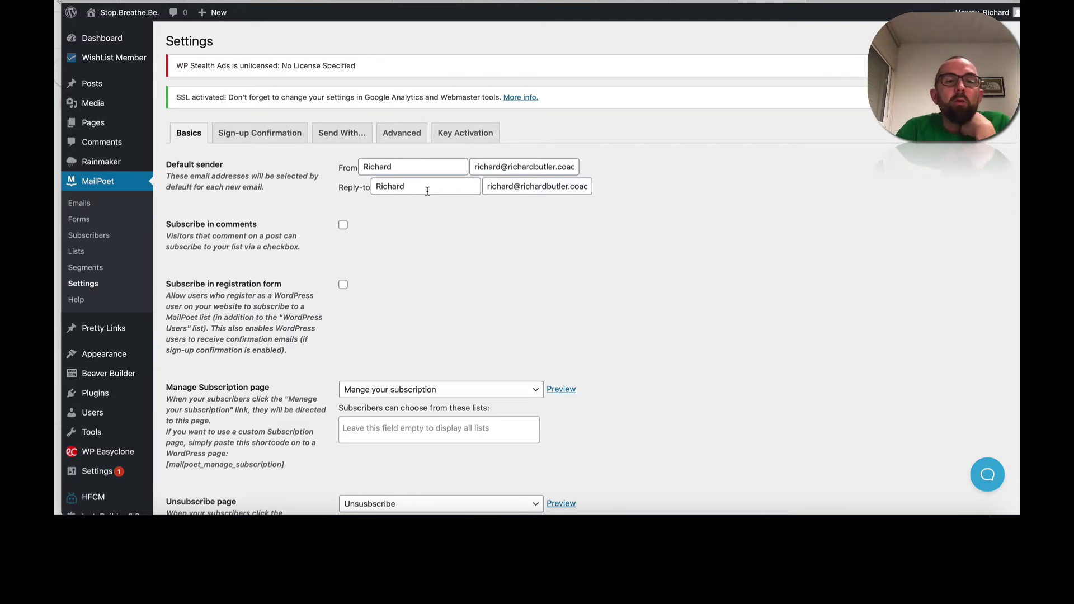
{"action": "scroll", "coordinate": [338, 364], "scroll_direction": "down", "scroll_amount": 1}
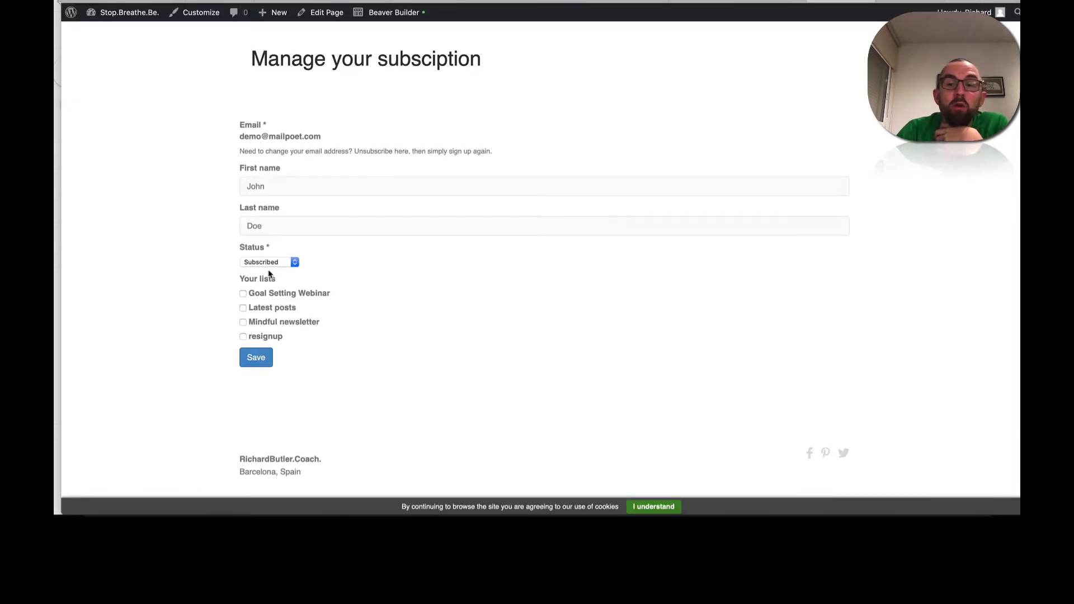
Step: Back in Settings > Basics, scroll through the default sender and notification address settings
{"action": "left_click", "coordinate": [794, 2]}
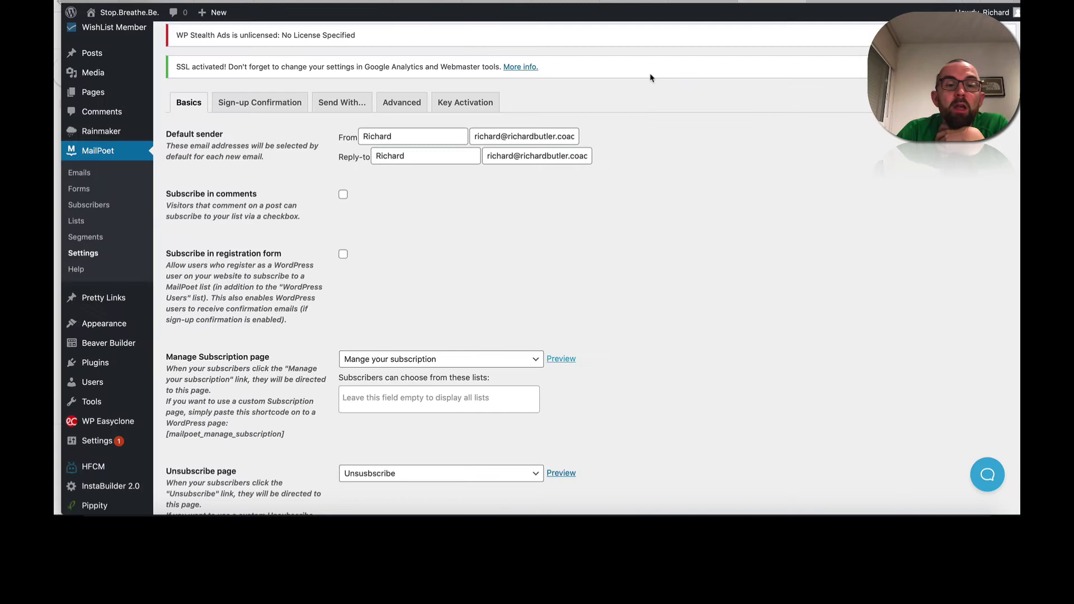
{"action": "scroll", "coordinate": [375, 387], "scroll_direction": "down", "scroll_amount": 3}
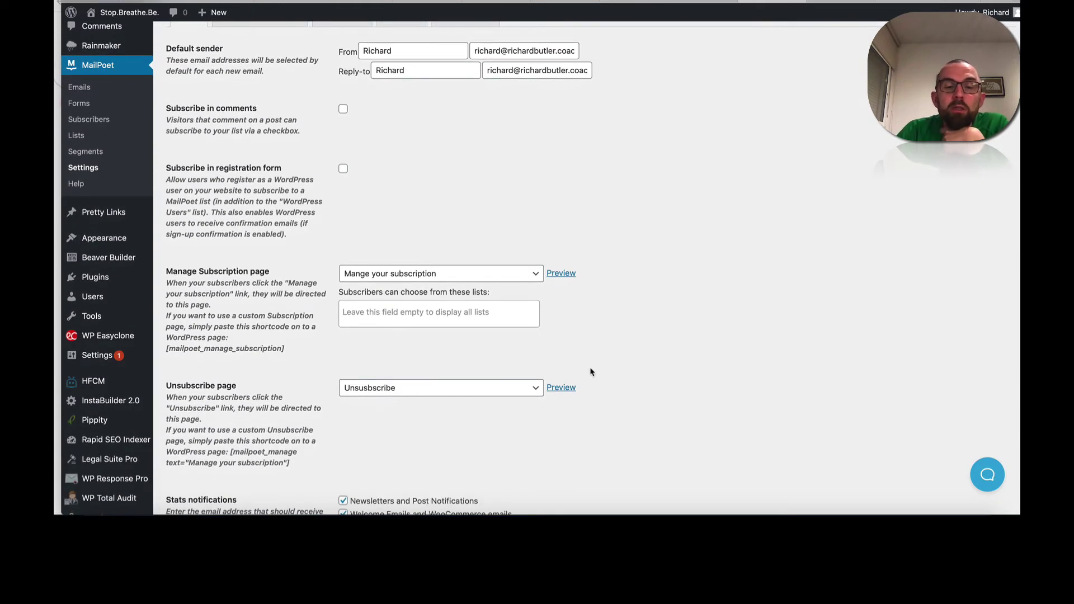
{"action": "scroll", "coordinate": [555, 394], "scroll_direction": "down", "scroll_amount": 1}
{"action": "scroll", "coordinate": [555, 395], "scroll_direction": "down", "scroll_amount": 2}
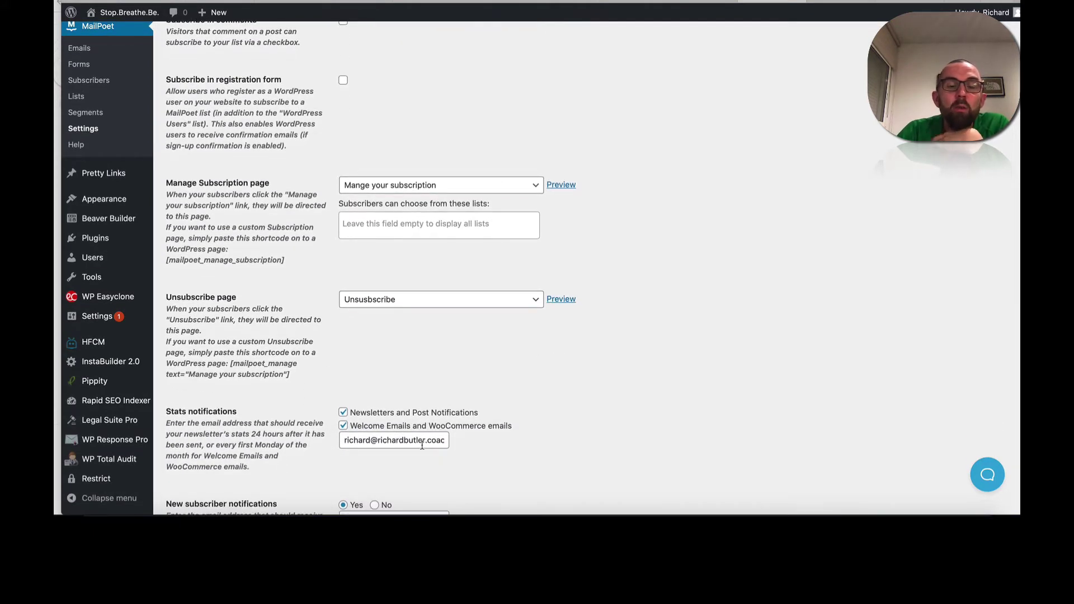
{"action": "scroll", "coordinate": [422, 446], "scroll_direction": "down", "scroll_amount": 1}
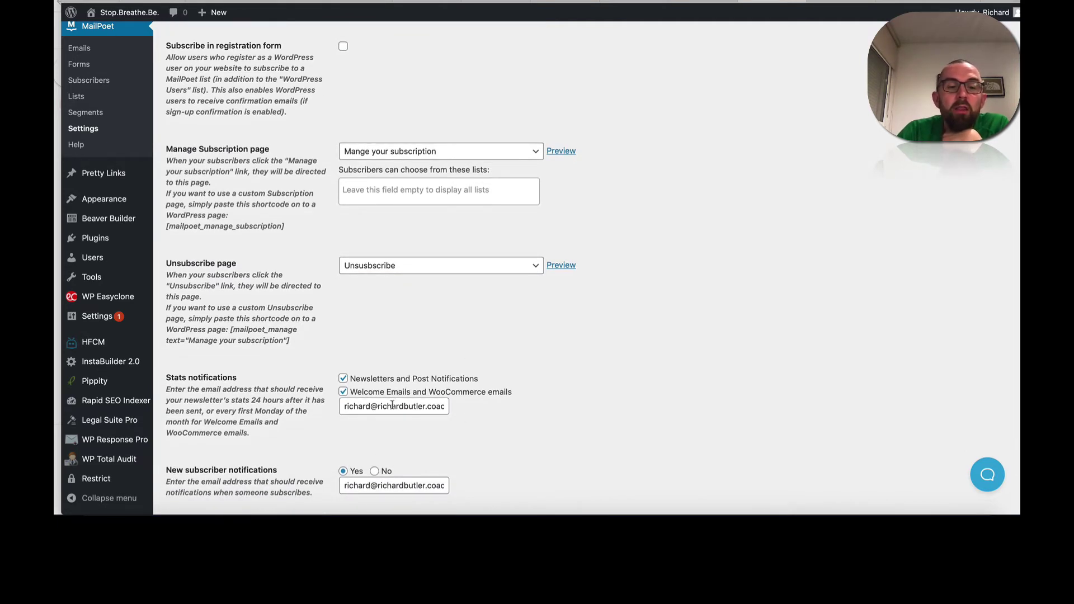
{"action": "scroll", "coordinate": [379, 432], "scroll_direction": "down", "scroll_amount": 1}
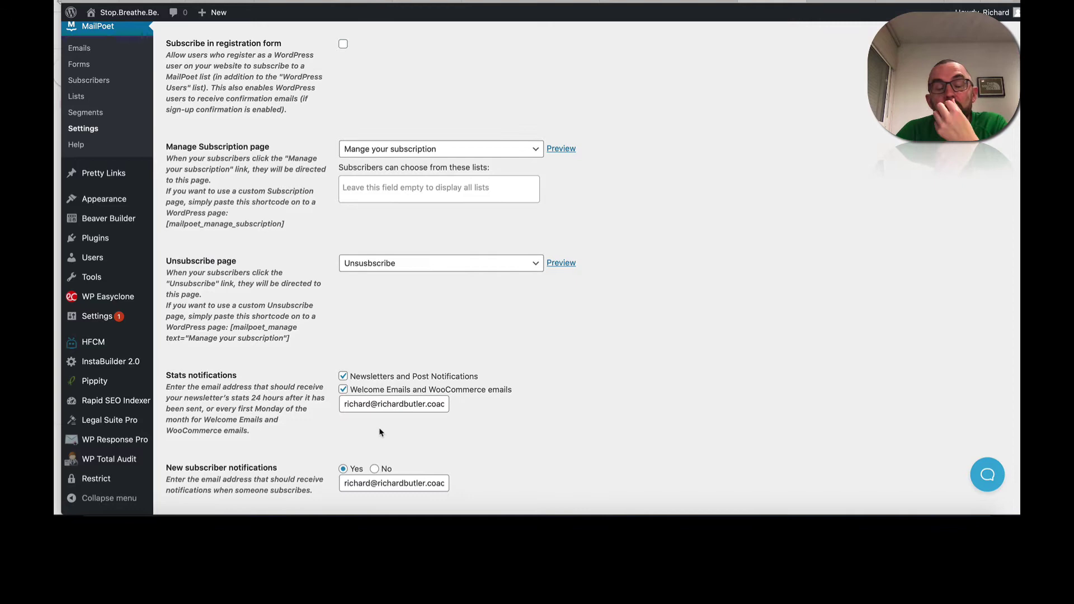
{"action": "scroll", "coordinate": [379, 433], "scroll_direction": "down", "scroll_amount": 4}
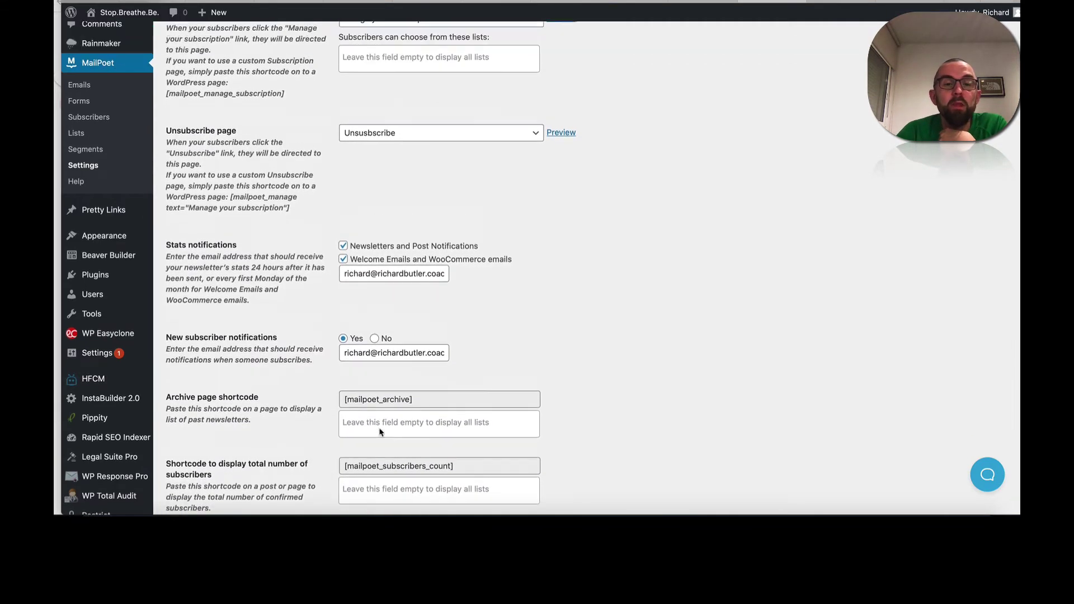
{"action": "scroll", "coordinate": [379, 432], "scroll_direction": "up", "scroll_amount": 10}
Step: Review sign-up confirmation settings, keeping 'Thanks for confirming' as confirmation page, then view sending method settings
{"action": "left_click", "coordinate": [270, 139]}
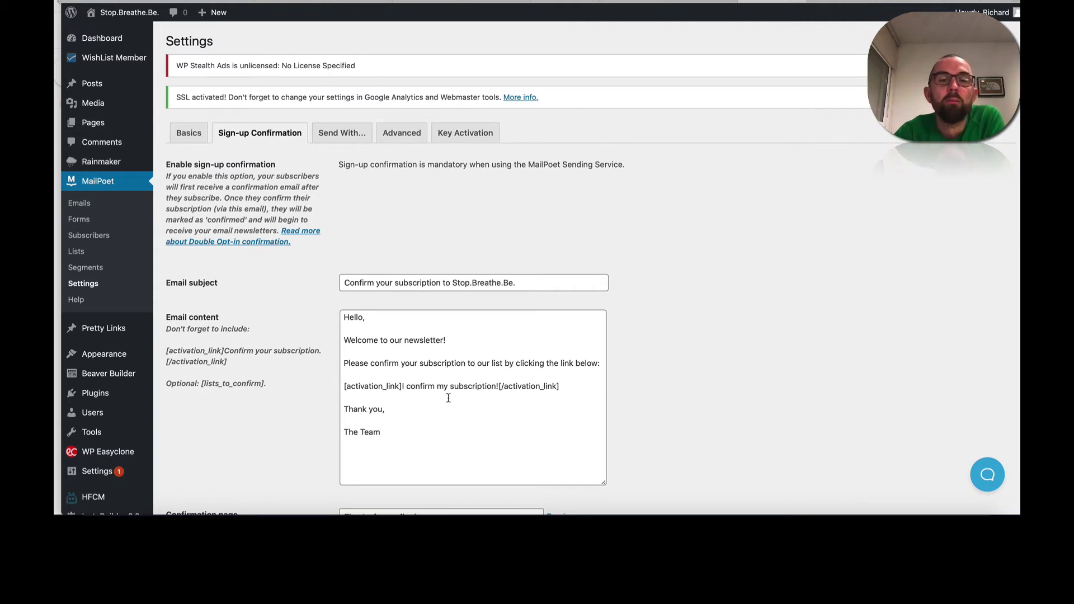
{"action": "scroll", "coordinate": [429, 379], "scroll_direction": "down", "scroll_amount": 3}
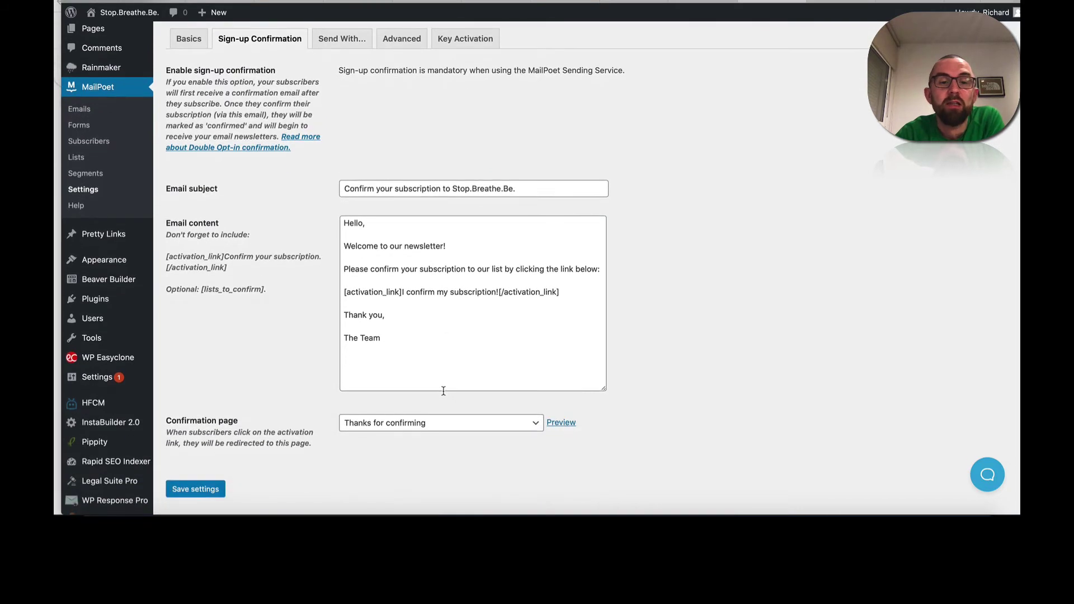
{"action": "left_click", "coordinate": [407, 434]}
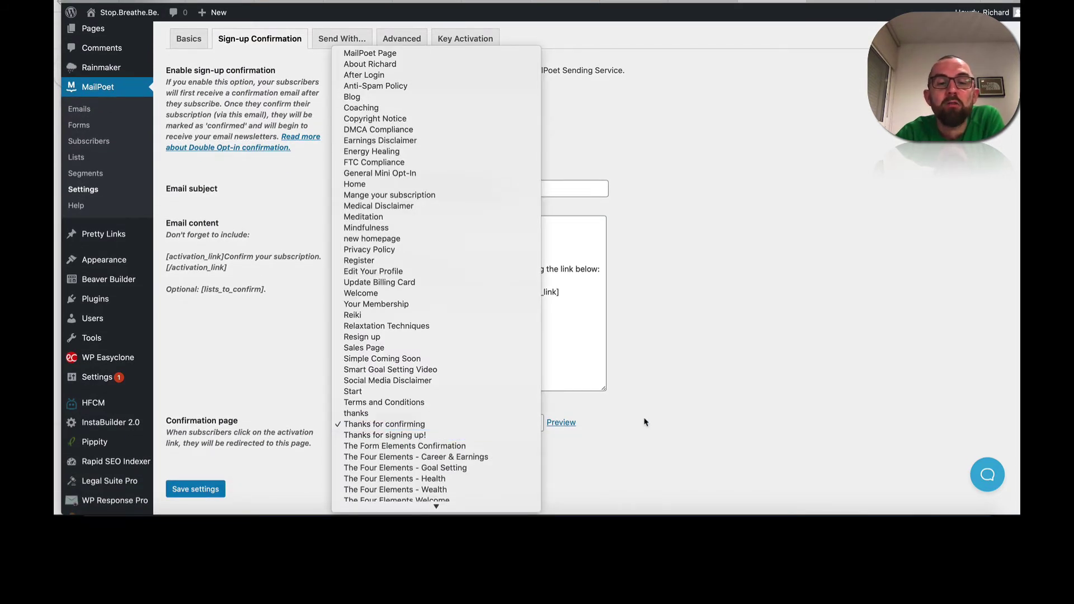
{"action": "left_click", "coordinate": [706, 431]}
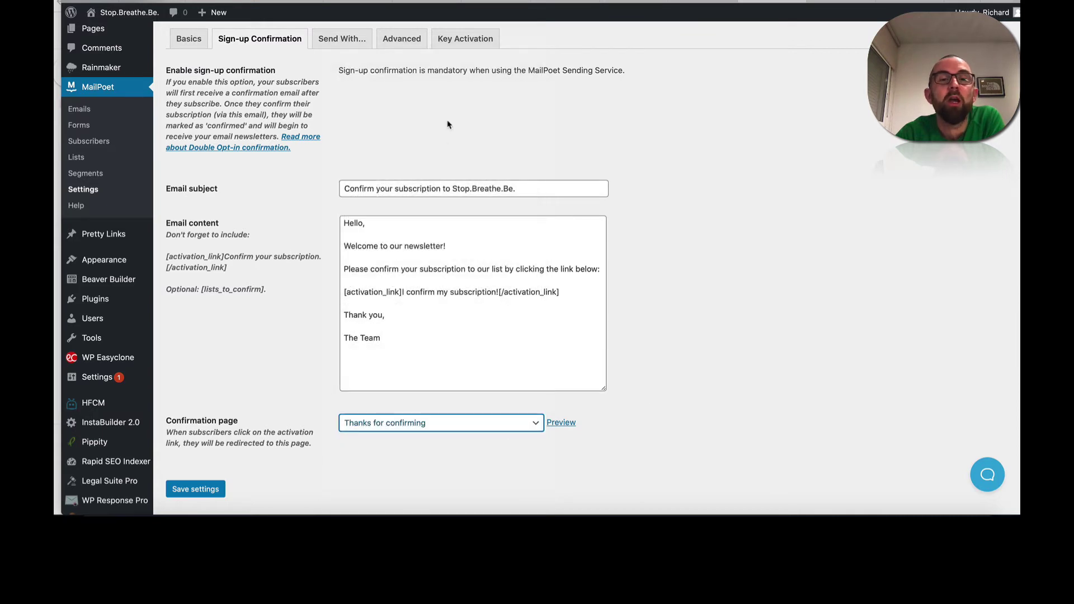
{"action": "left_click", "coordinate": [339, 40]}
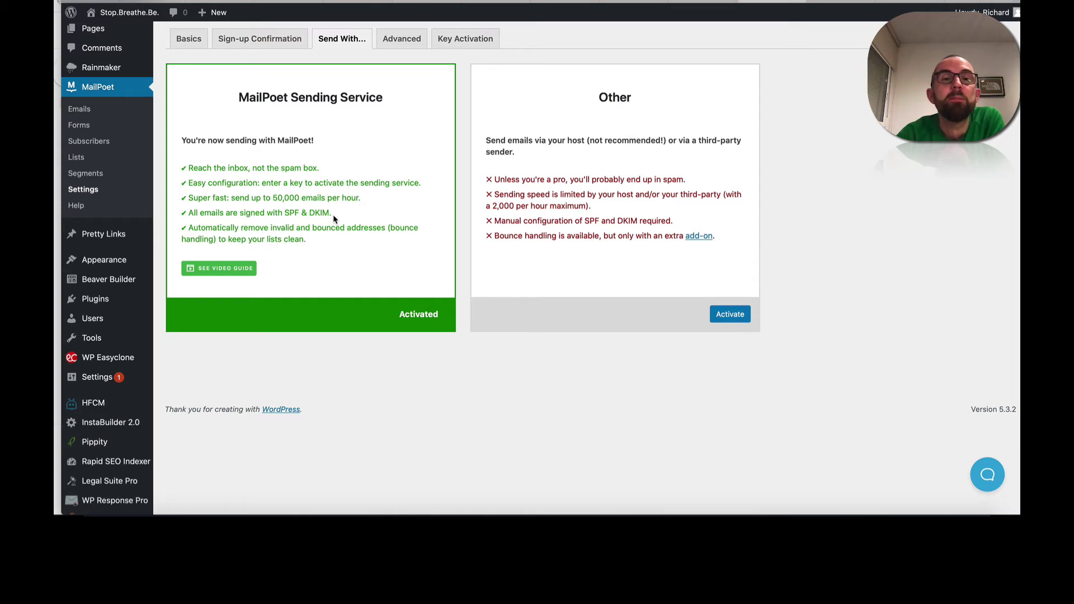
Step: Check the Advanced settings: bounce address, task scheduler, open/click tracking, and inactive subscribers after 6 months
{"action": "left_click", "coordinate": [401, 38]}
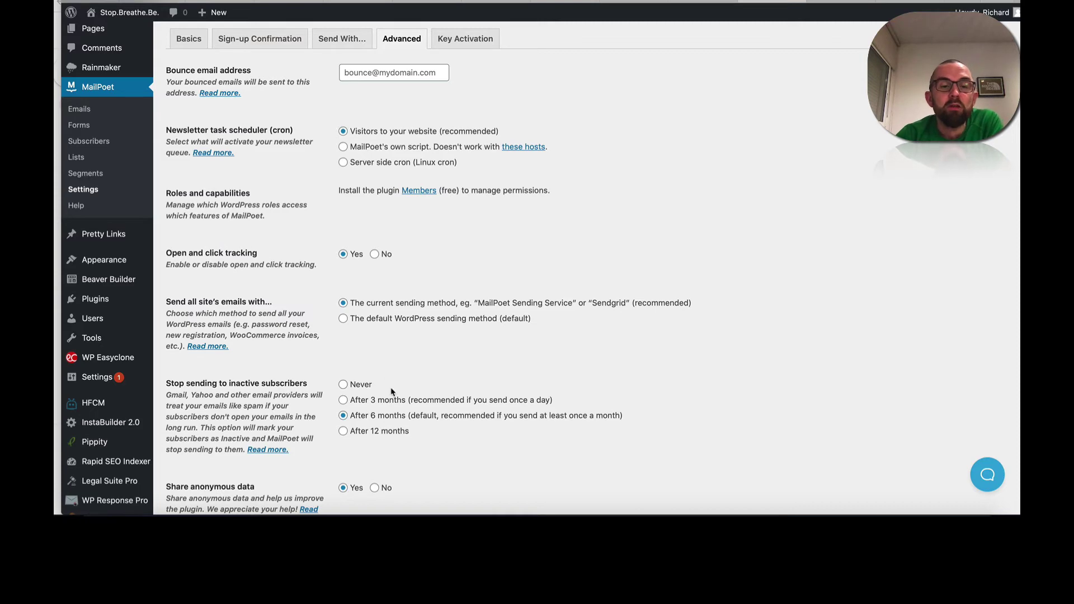
{"action": "scroll", "coordinate": [391, 391], "scroll_direction": "down", "scroll_amount": 3}
{"action": "scroll", "coordinate": [390, 391], "scroll_direction": "up", "scroll_amount": 1}
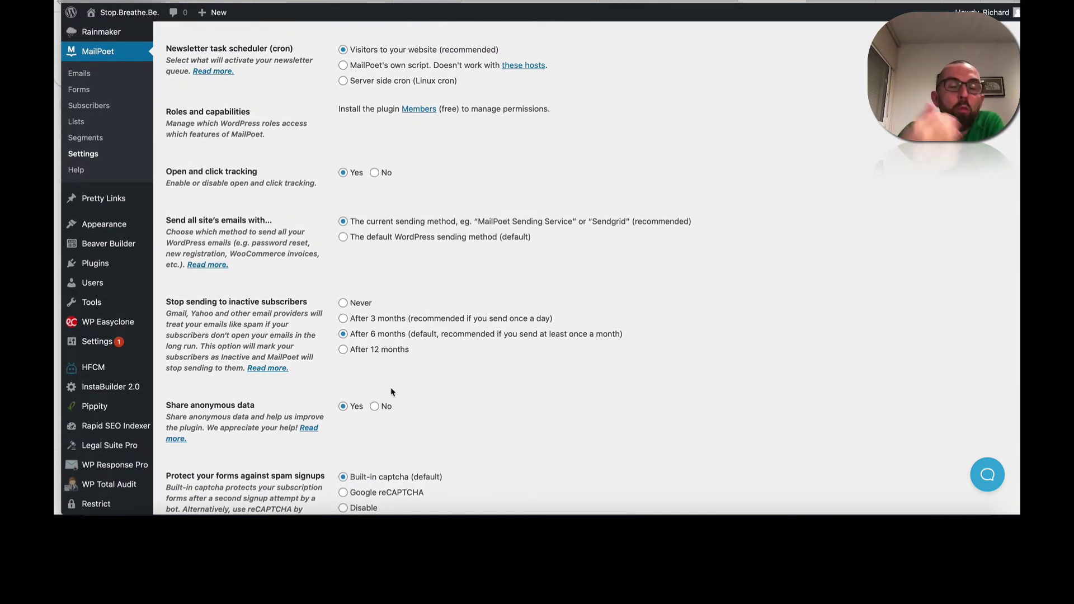
{"action": "scroll", "coordinate": [391, 392], "scroll_direction": "up", "scroll_amount": 1}
{"action": "scroll", "coordinate": [392, 391], "scroll_direction": "up", "scroll_amount": 6}
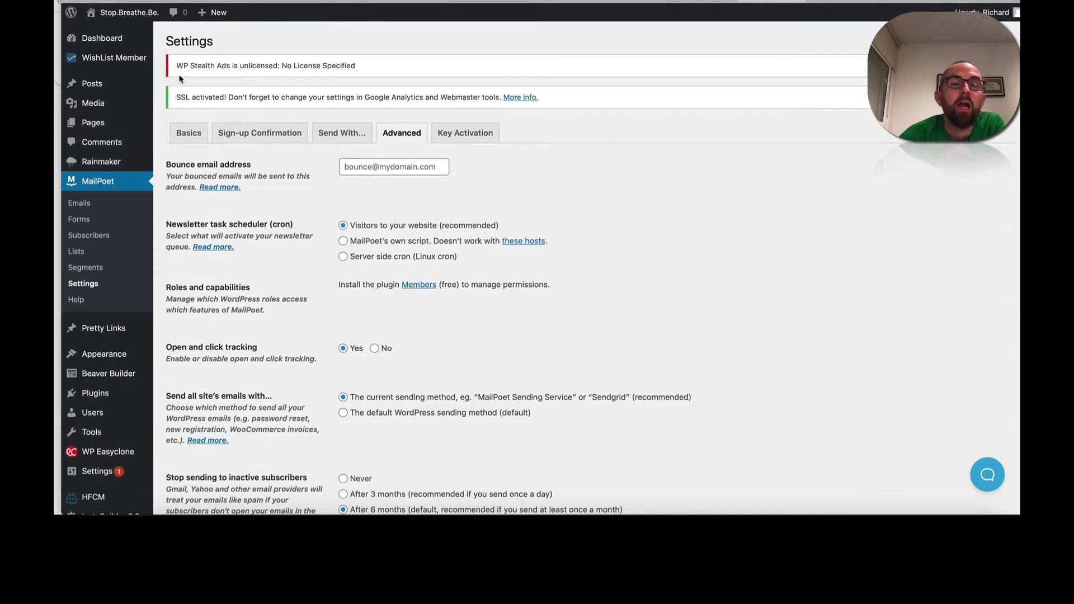
Step: Open the Lists page showing the five lists, including Goal Setting Webinar and Mindful newsletter
{"action": "left_click", "coordinate": [77, 251]}
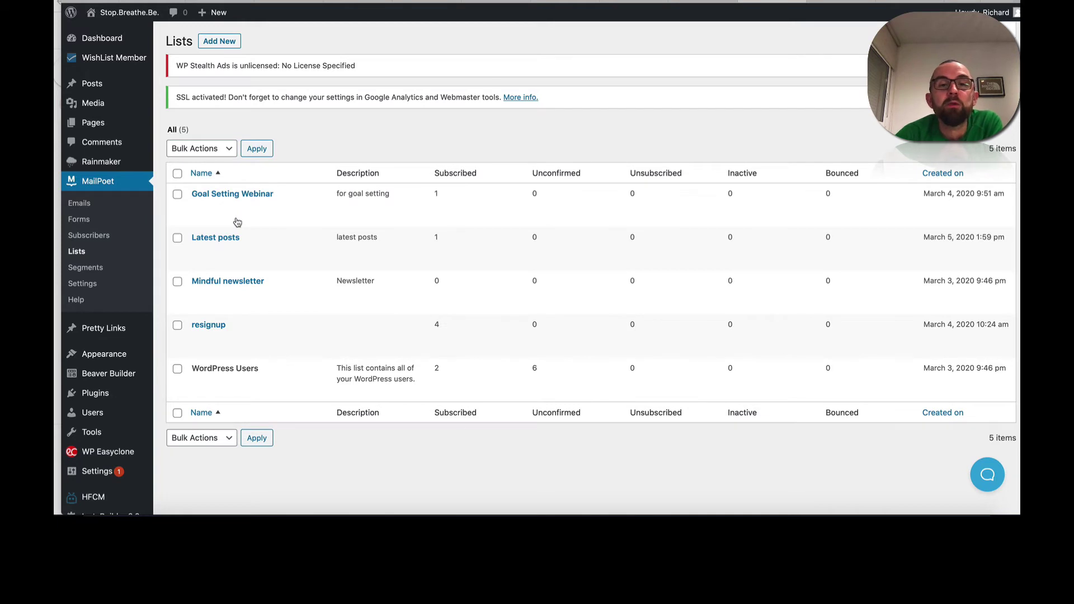
{"action": "mouse_move", "coordinate": [285, 304]}
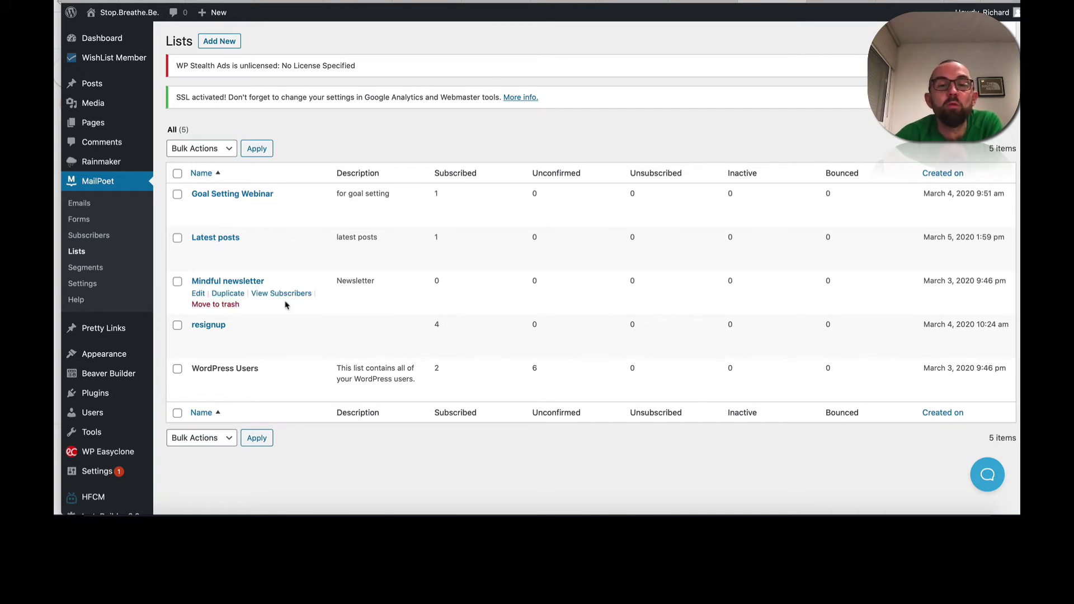
{"action": "mouse_move", "coordinate": [419, 314]}
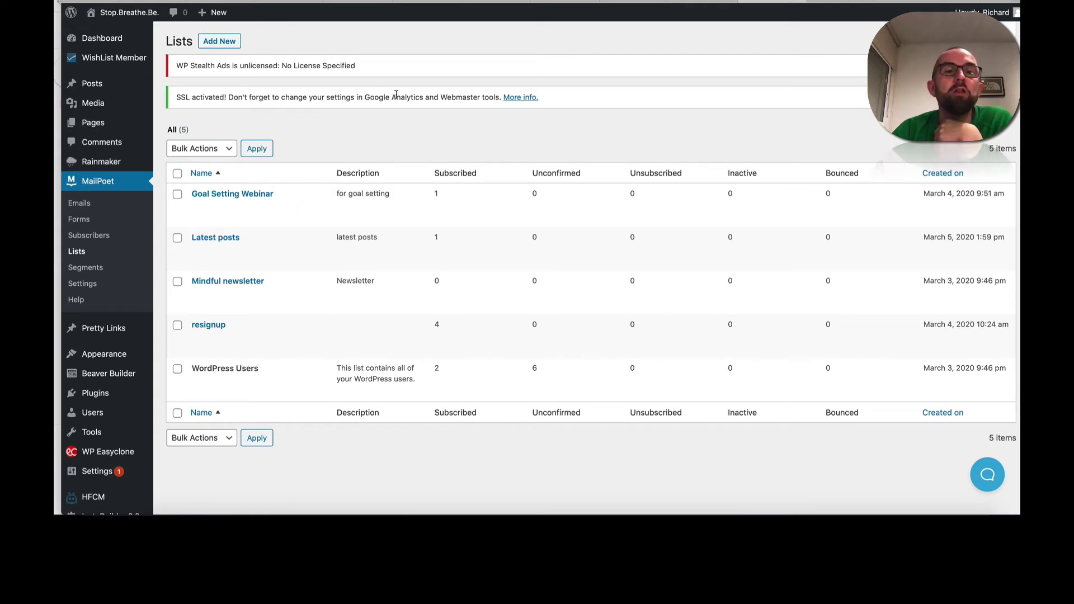
Step: Start a new list, then view the new form's Form Placement options and shortcode [mailpoet_form id="3"]
{"action": "left_click", "coordinate": [225, 44]}
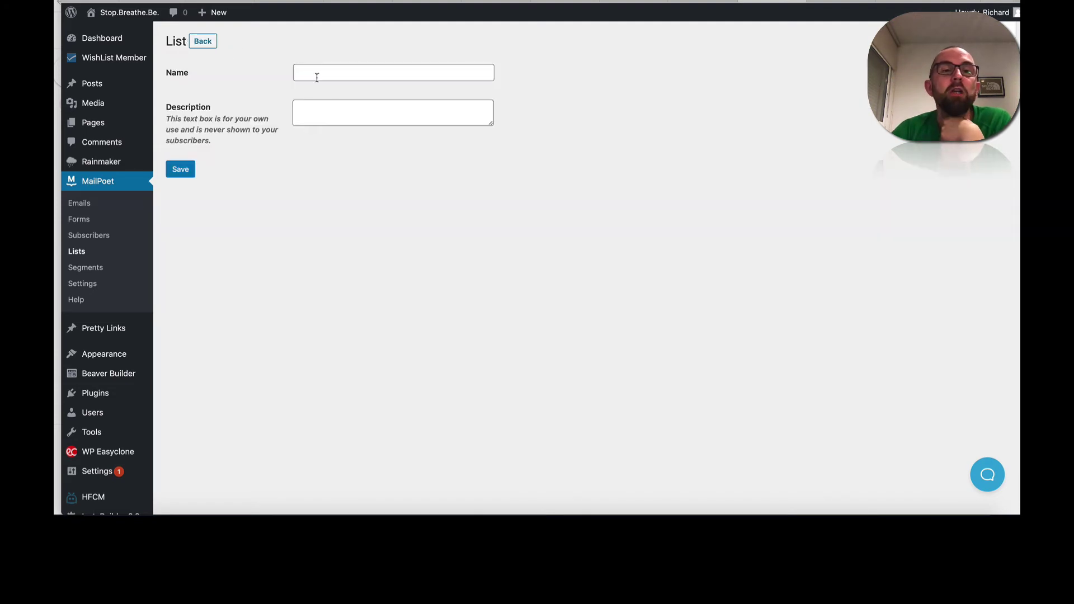
{"action": "left_click", "coordinate": [90, 223]}
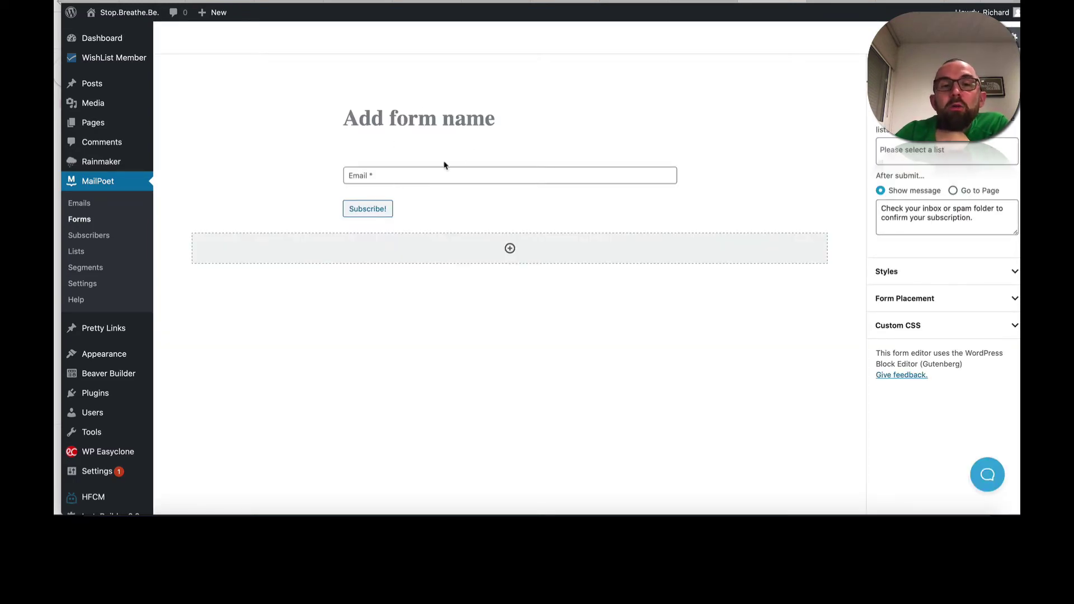
{"action": "left_click", "coordinate": [952, 303]}
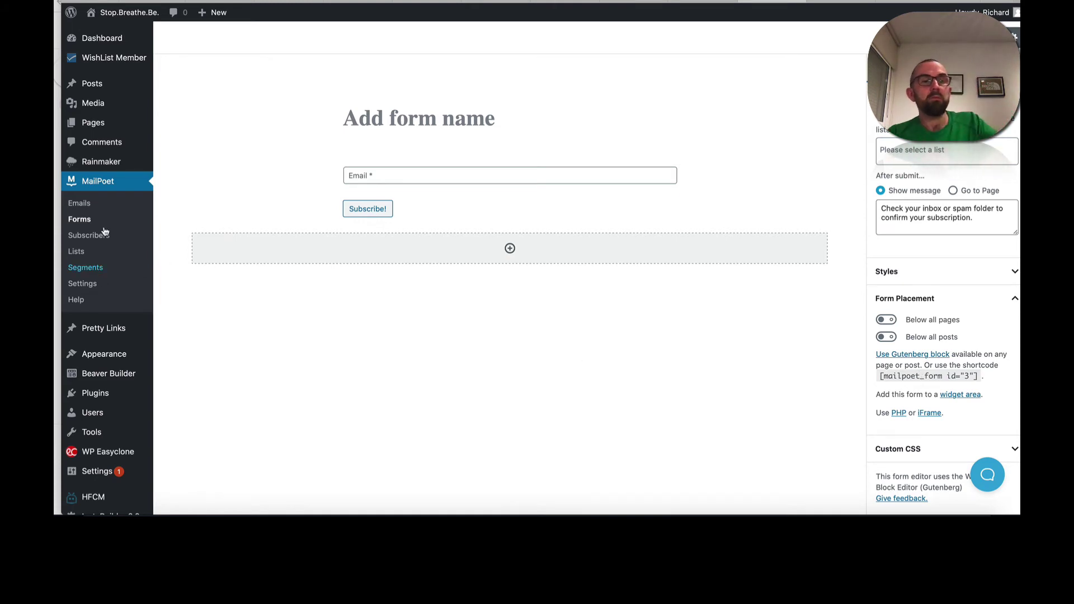
Step: Browse to the existing welcome emails in MailPoet Emails
{"action": "left_click", "coordinate": [86, 204]}
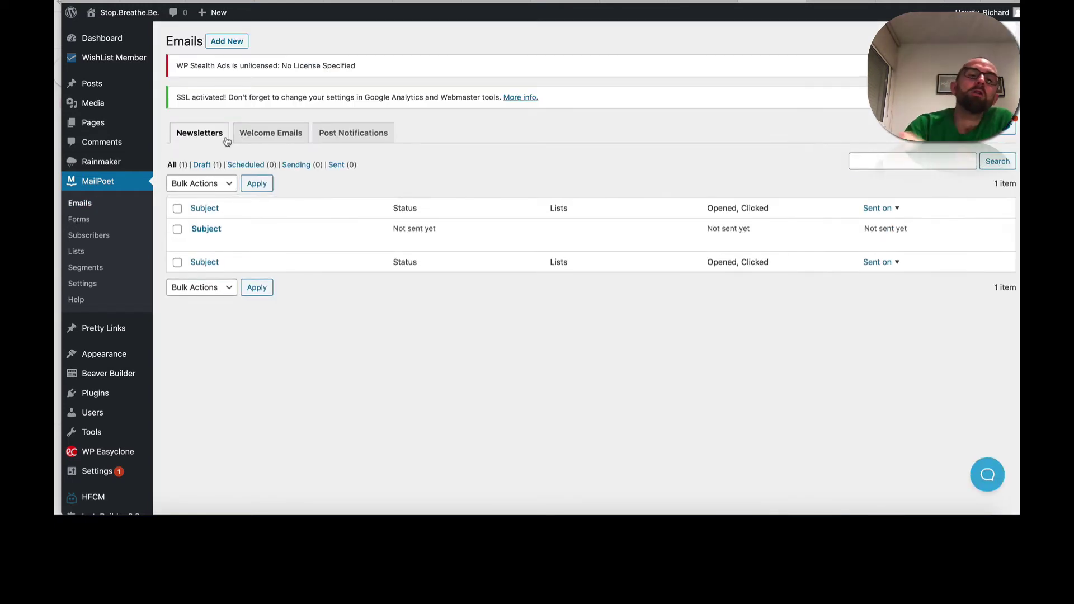
{"action": "left_click", "coordinate": [259, 134]}
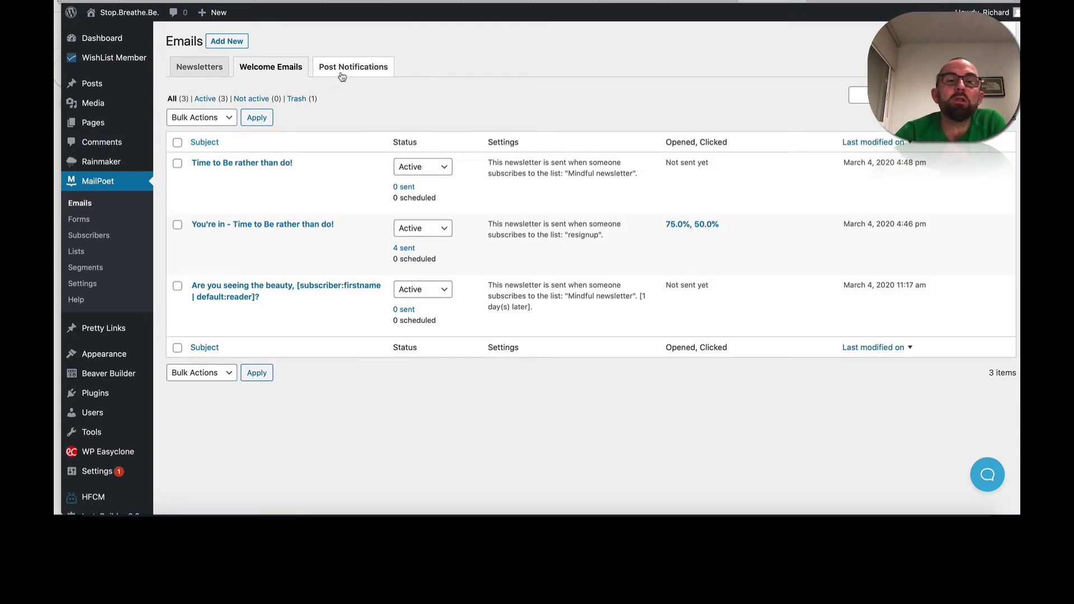
{"action": "mouse_move", "coordinate": [290, 163]}
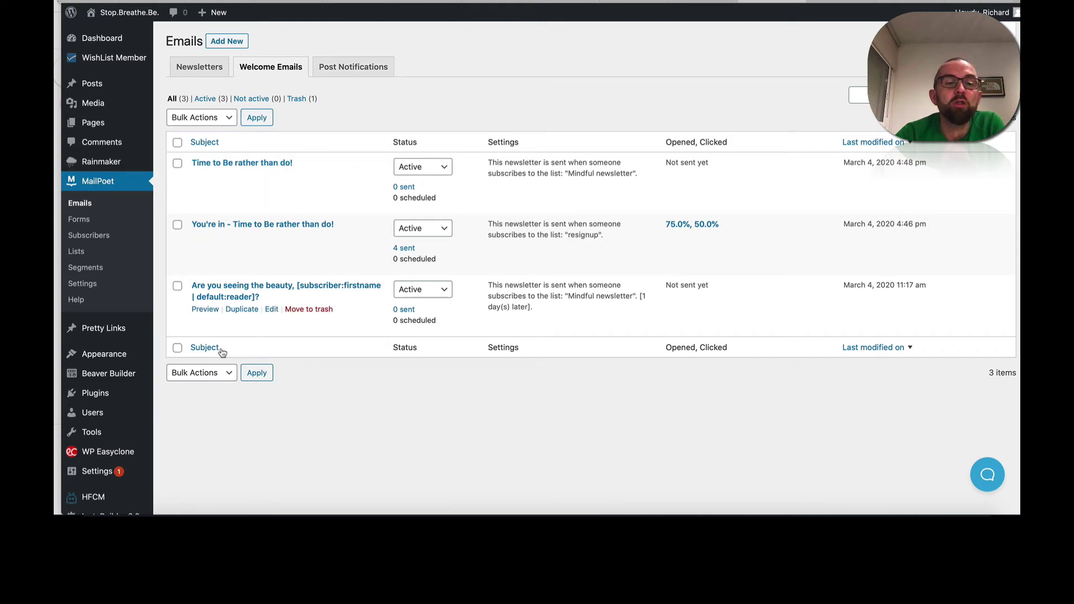
{"action": "mouse_move", "coordinate": [281, 236]}
Step: Create a Welcome Email sent immediately when someone subscribes to Goal Setting Webinar, and proceed to templates
{"action": "left_click", "coordinate": [227, 41]}
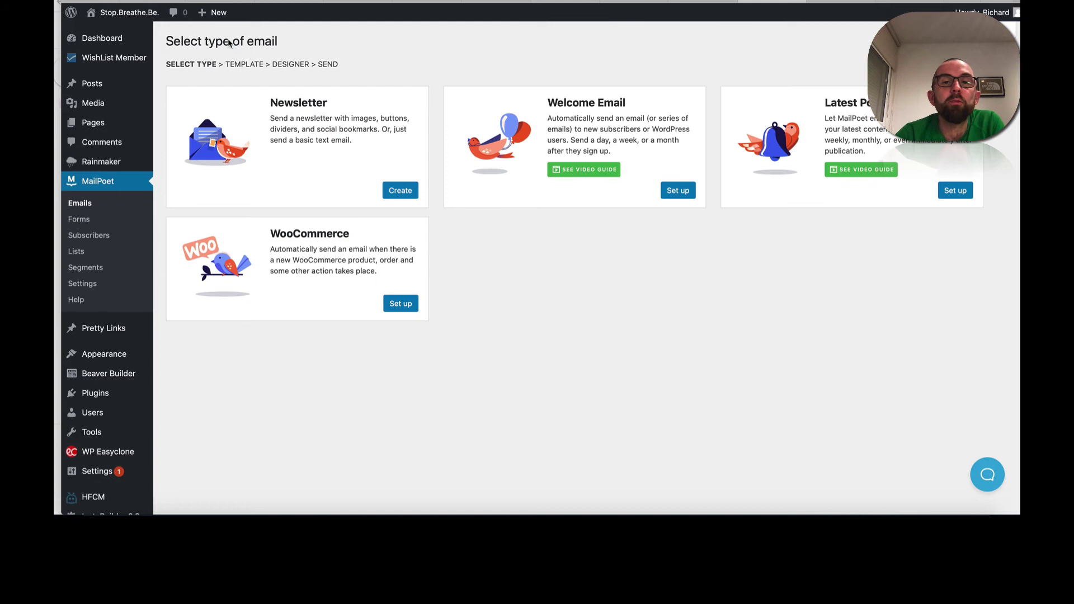
{"action": "left_click", "coordinate": [677, 190]}
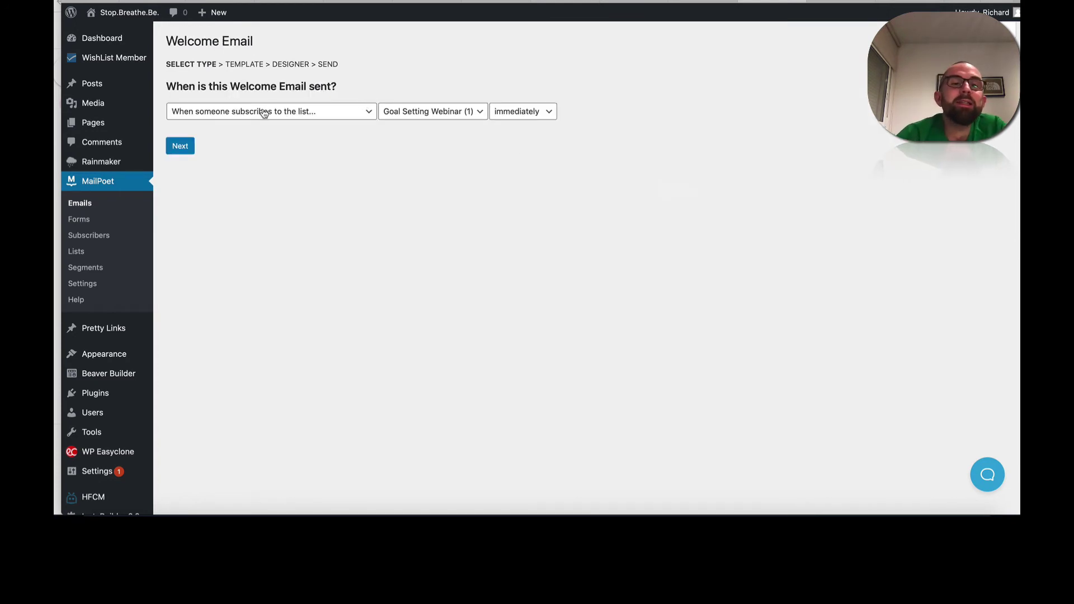
{"action": "left_click", "coordinate": [526, 115]}
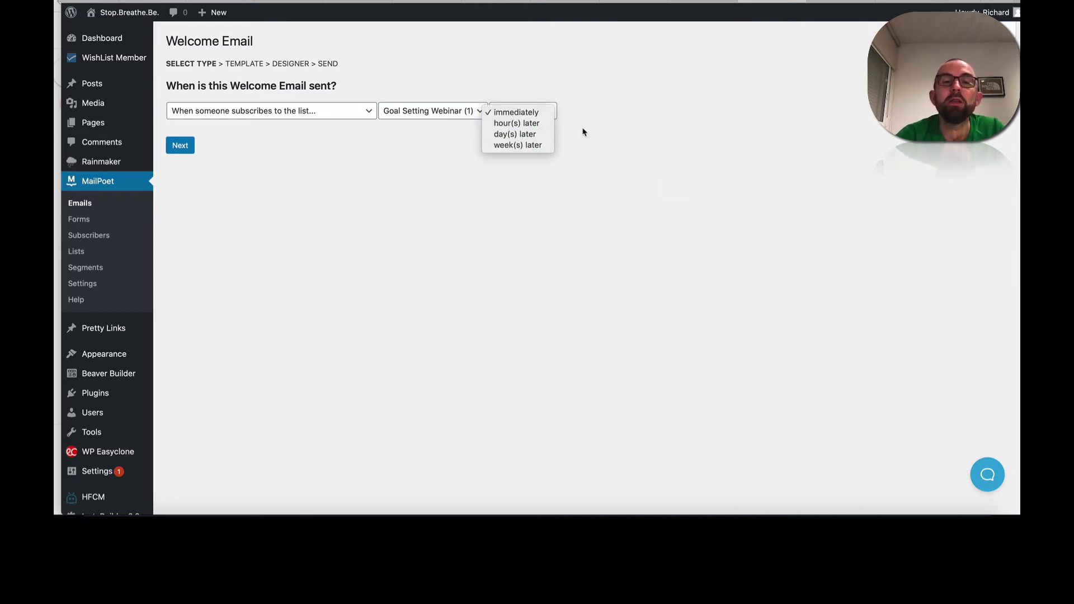
{"action": "left_click", "coordinate": [638, 136]}
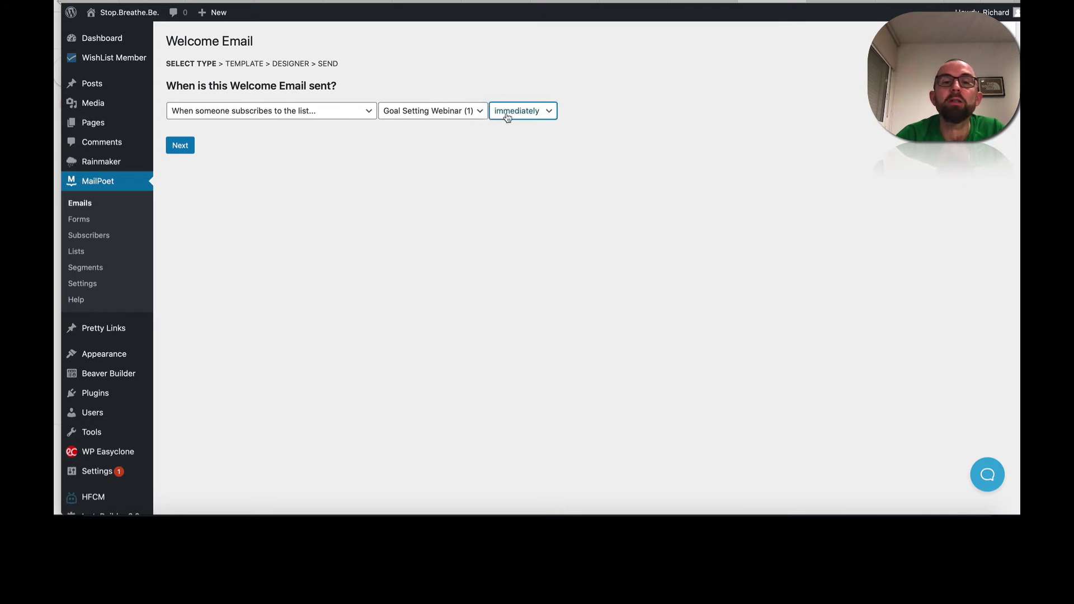
{"action": "left_click", "coordinate": [171, 150]}
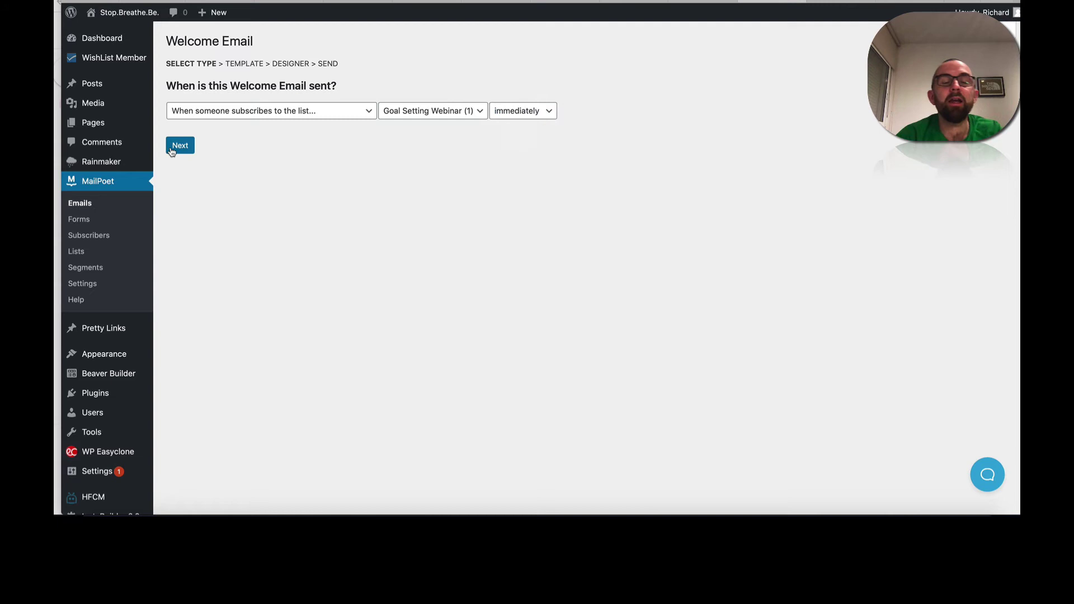
{"action": "left_click", "coordinate": [172, 151]}
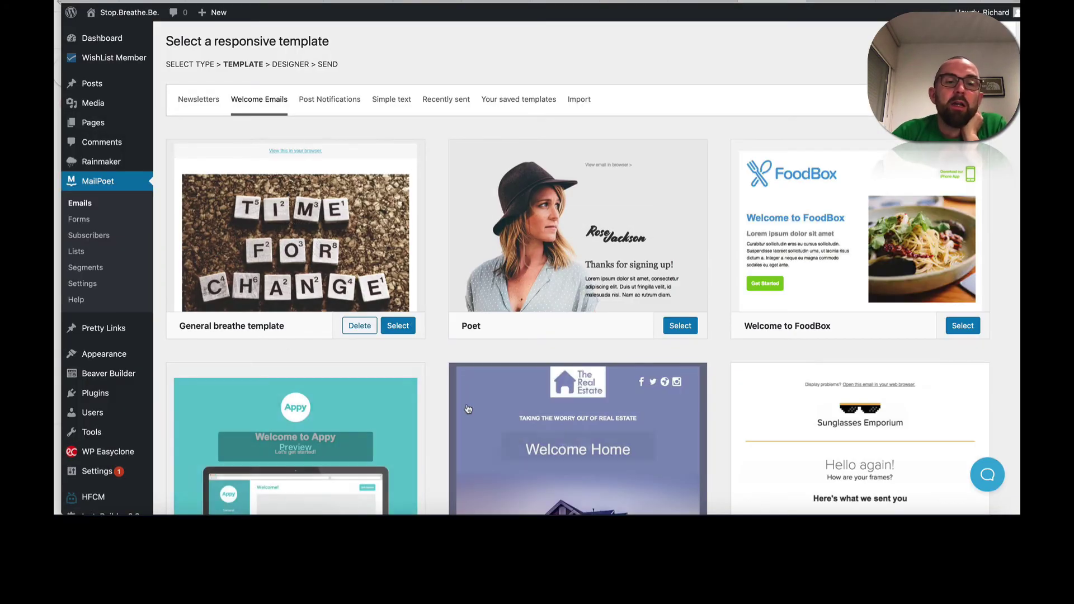
{"action": "mouse_move", "coordinate": [348, 221]}
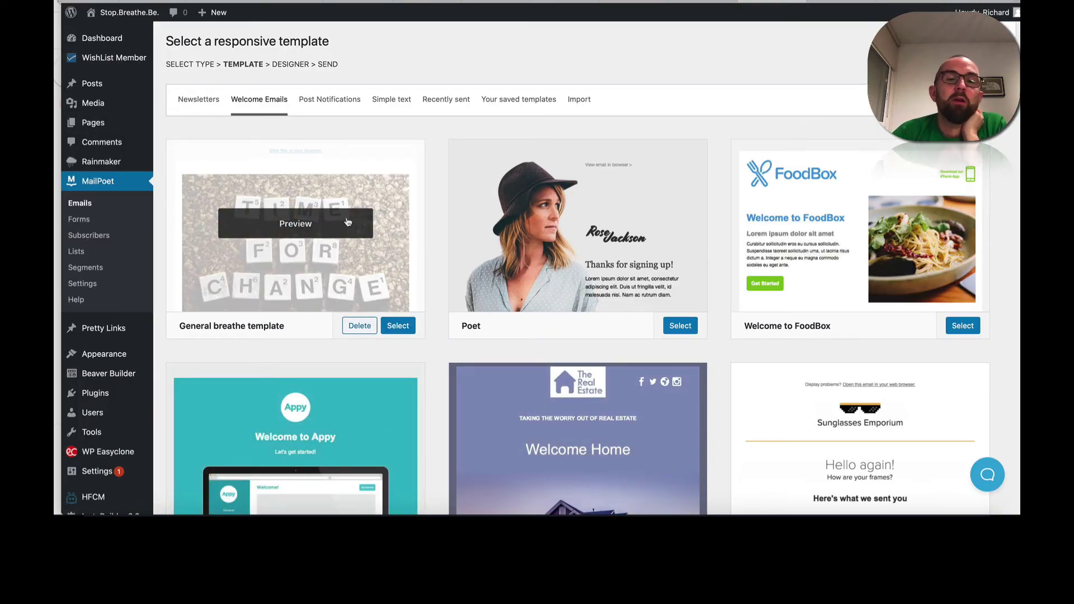
Step: Use the Poet template, set the header background to the beanie-woman photo, and begin deleting the logo
{"action": "left_click", "coordinate": [680, 326]}
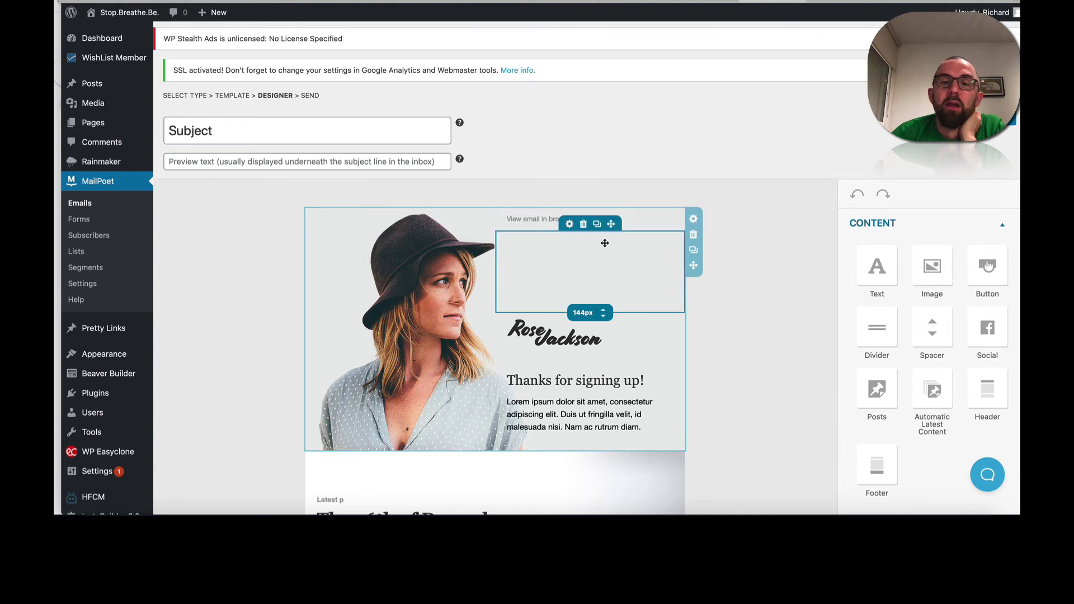
{"action": "left_click", "coordinate": [694, 219]}
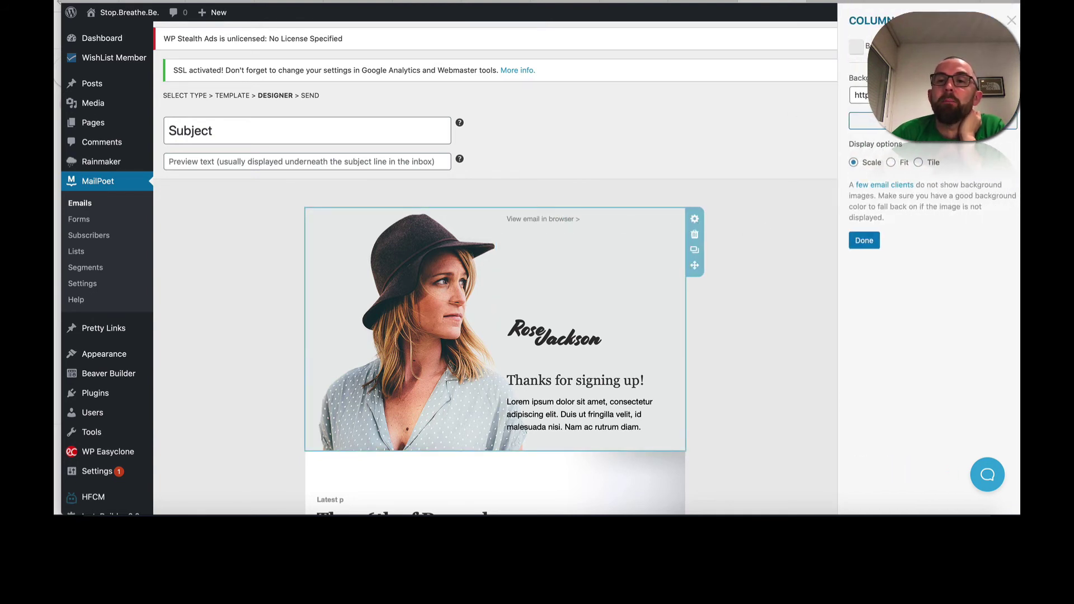
{"action": "left_click", "coordinate": [877, 120]}
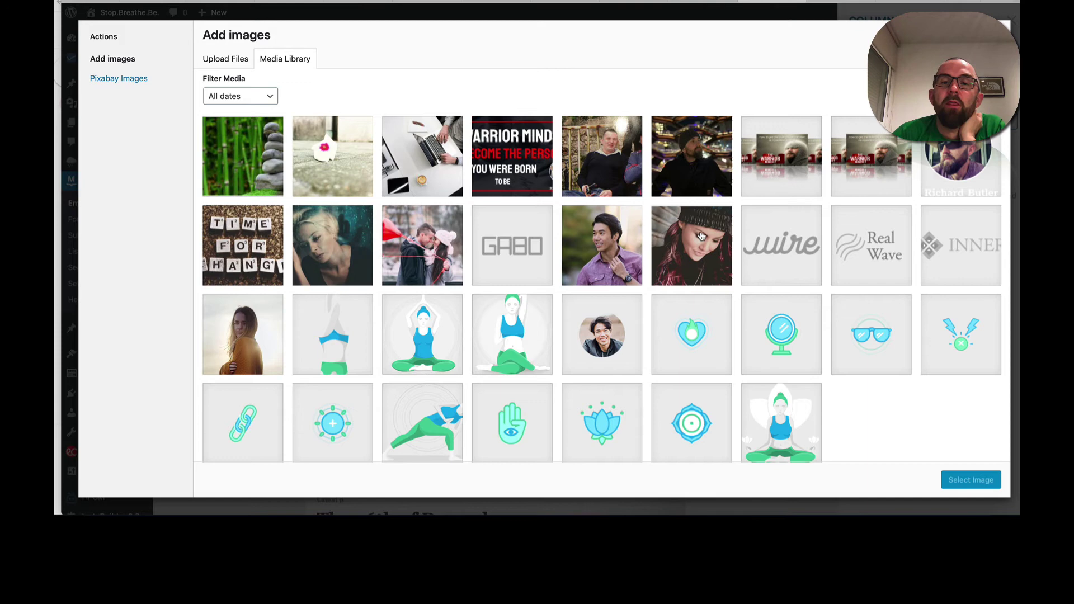
{"action": "left_click", "coordinate": [700, 237]}
{"action": "left_click", "coordinate": [966, 474]}
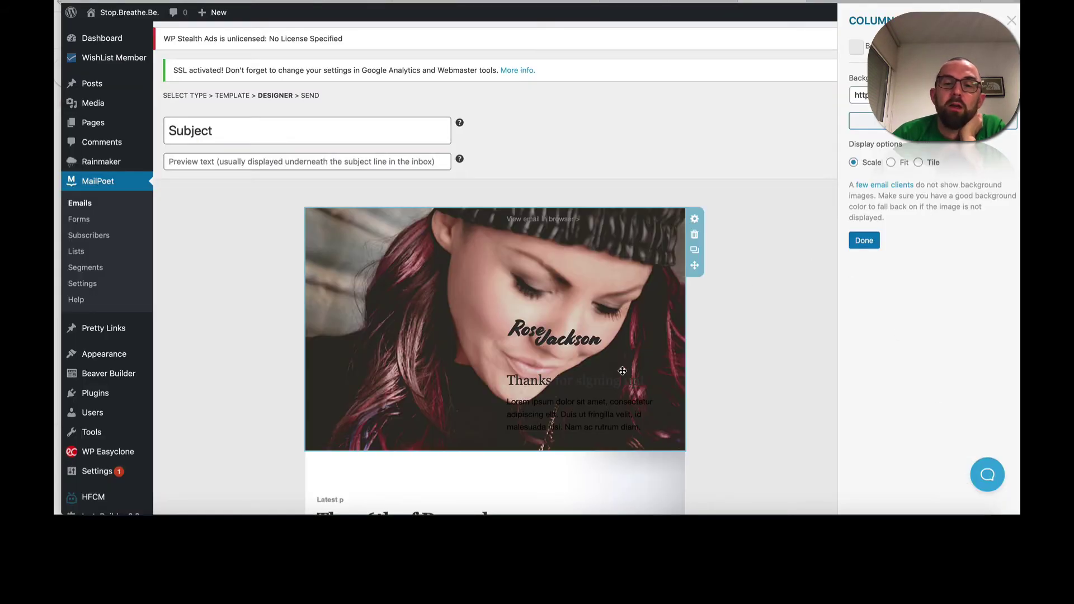
{"action": "left_click", "coordinate": [542, 338]}
{"action": "left_click", "coordinate": [532, 332]}
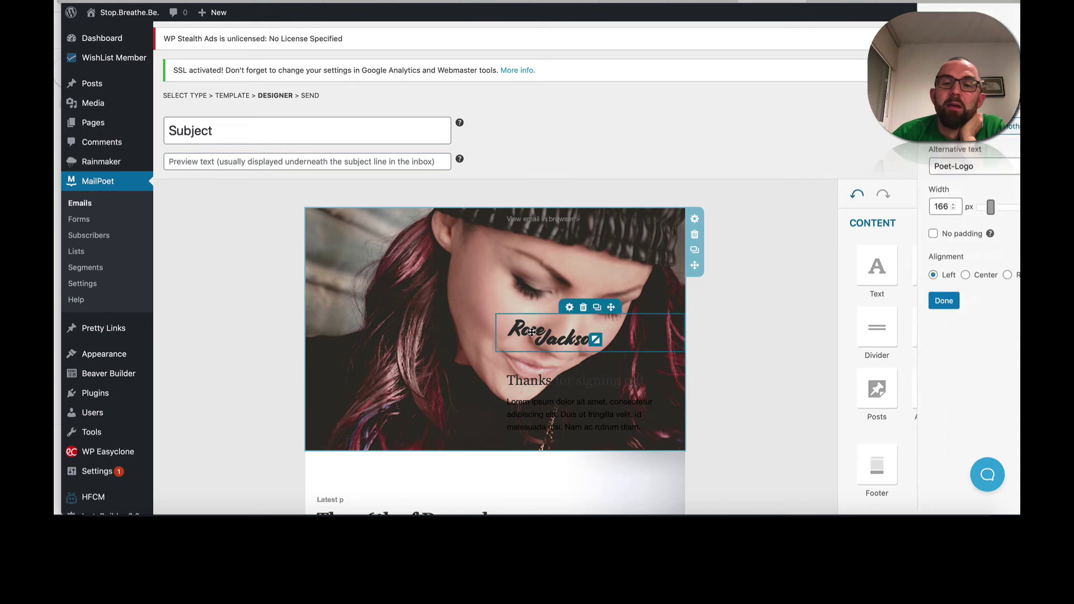
{"action": "left_click", "coordinate": [584, 306]}
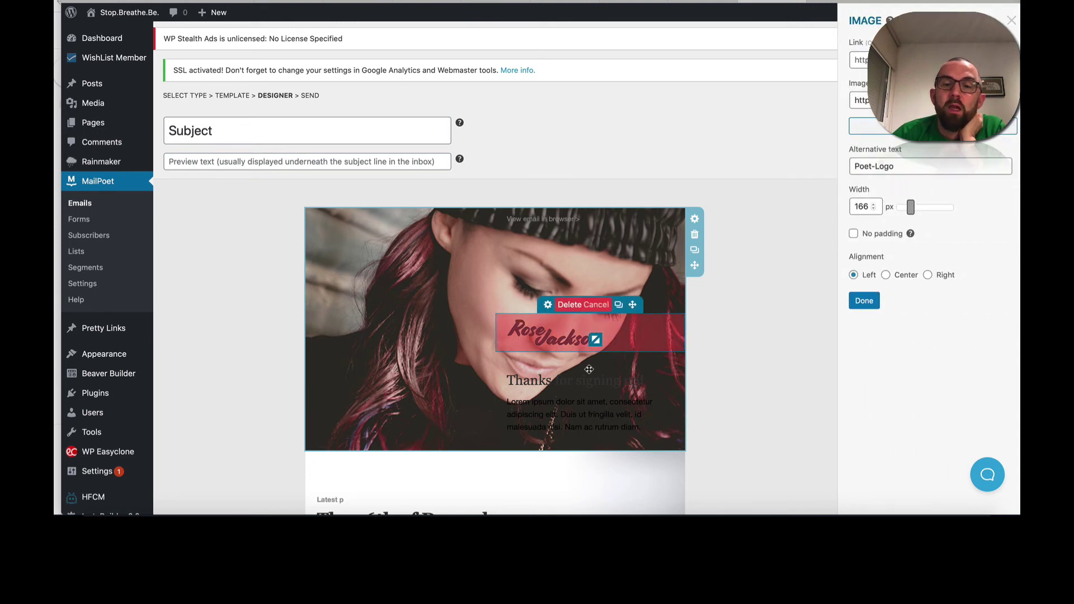
Step: Remove the logo and replace the 'The 26th of December' heading with the subscriber first-name shortcode
{"action": "left_click", "coordinate": [569, 308]}
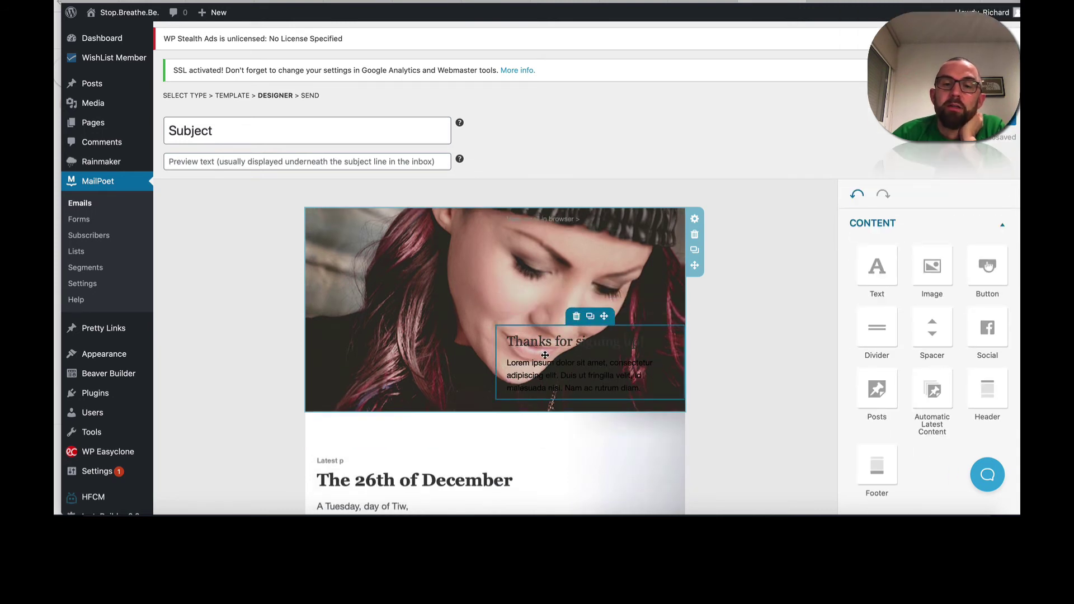
{"action": "left_click", "coordinate": [543, 354]}
{"action": "scroll", "coordinate": [556, 399], "scroll_direction": "down", "scroll_amount": 2}
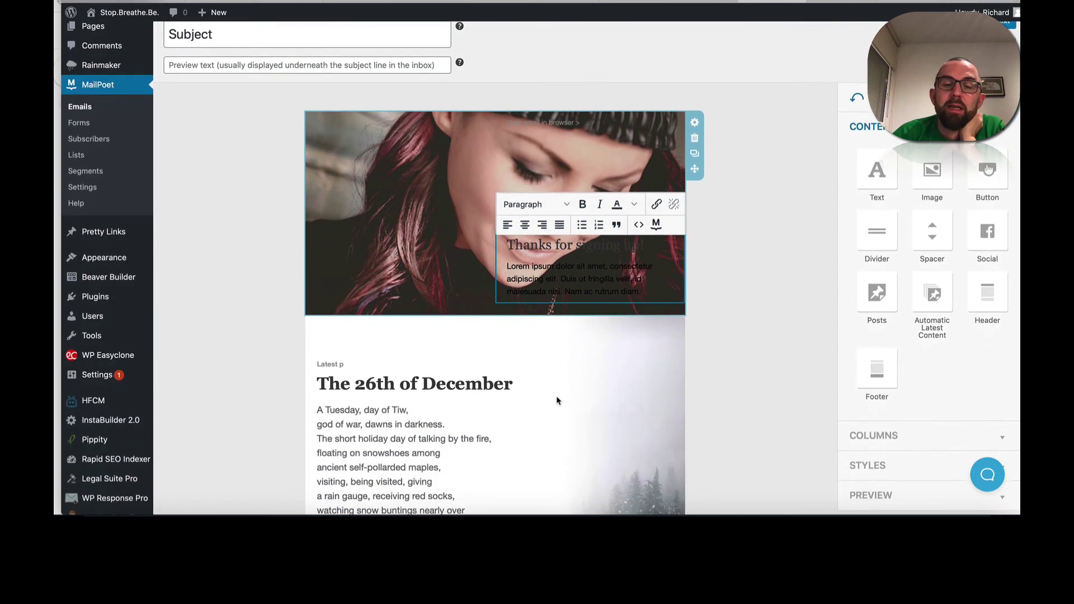
{"action": "double_click", "coordinate": [433, 363]}
{"action": "triple_click", "coordinate": [432, 364]}
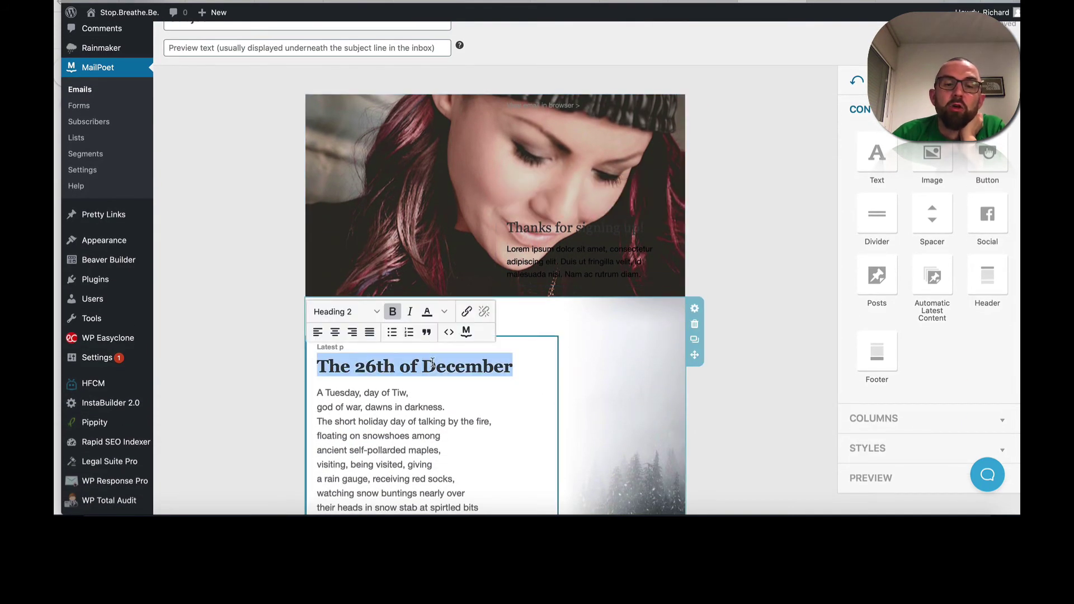
{"action": "left_click", "coordinate": [467, 331]}
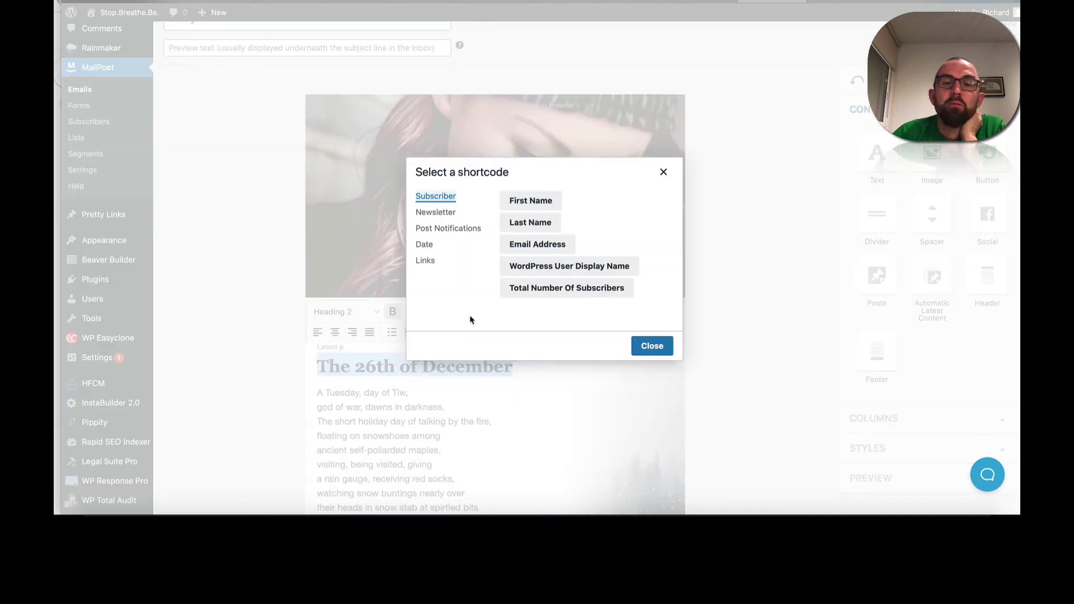
{"action": "left_click", "coordinate": [529, 201]}
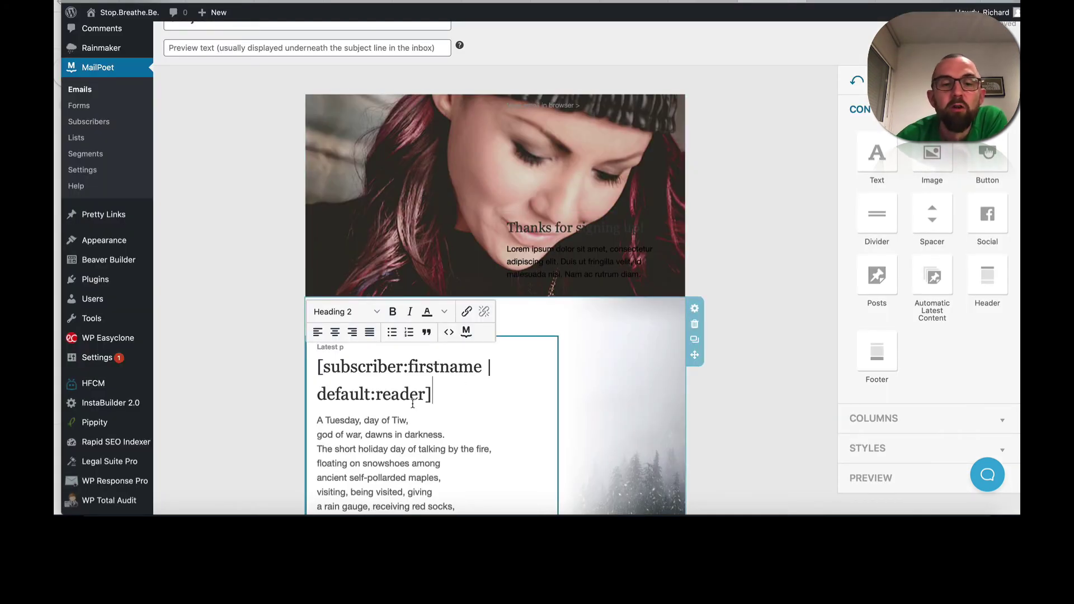
Step: Append the Current Day Of The Month Number [date:d] shortcode to the heading
{"action": "left_click", "coordinate": [466, 331]}
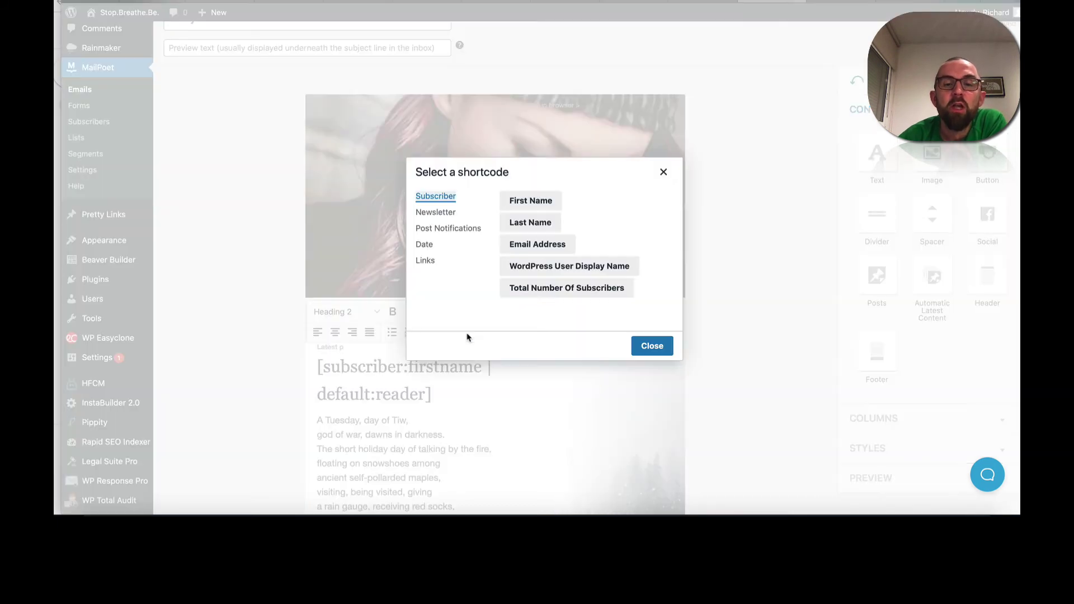
{"action": "left_click", "coordinate": [424, 245]}
{"action": "left_click", "coordinate": [555, 206]}
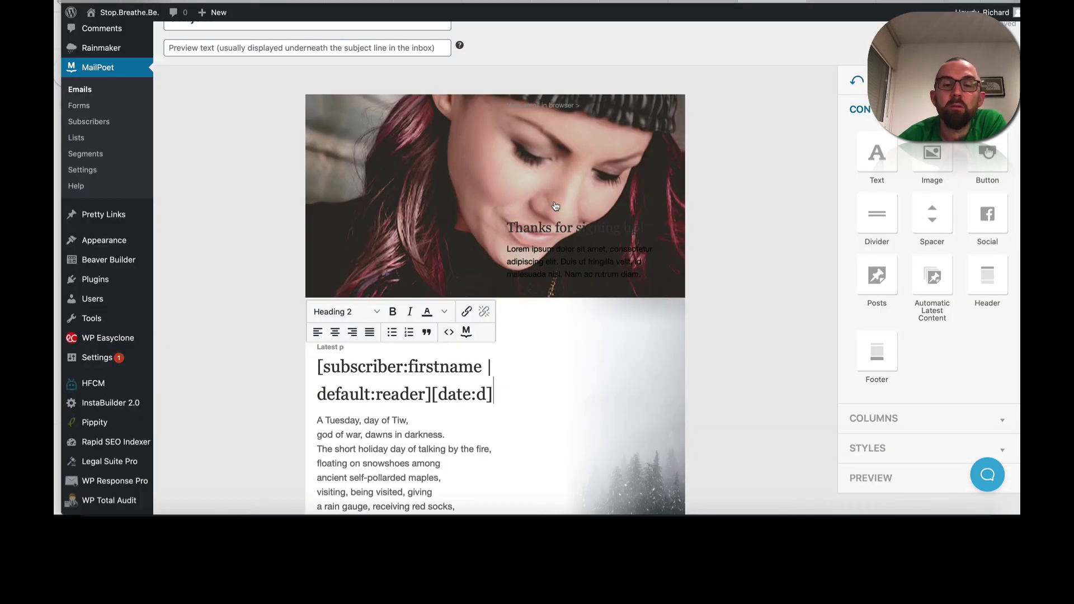
{"action": "scroll", "coordinate": [489, 462], "scroll_direction": "down", "scroll_amount": 3}
{"action": "scroll", "coordinate": [525, 352], "scroll_direction": "down", "scroll_amount": 6}
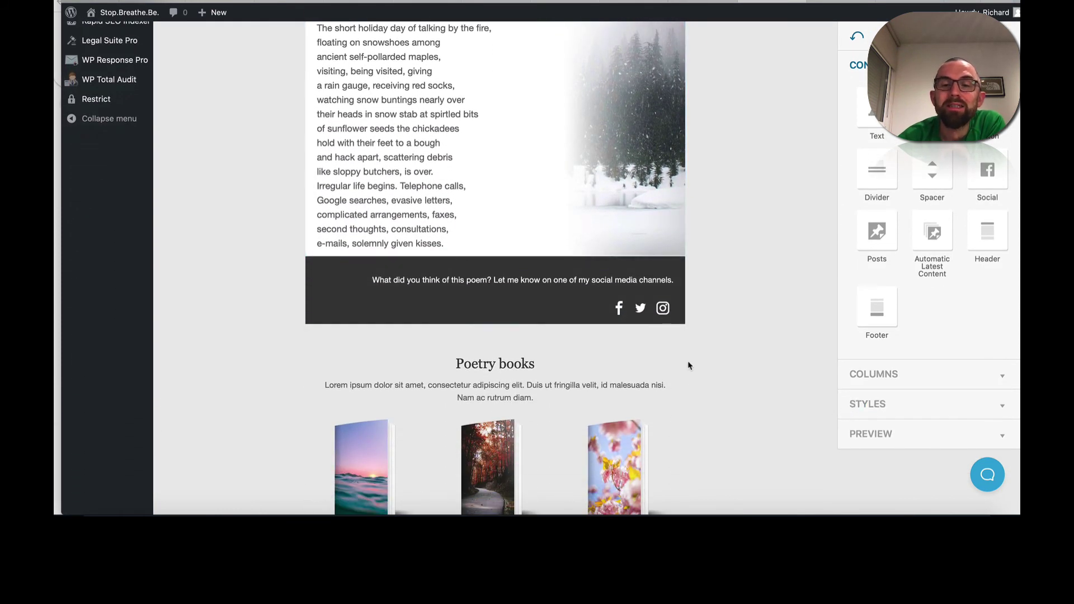
Step: Delete the Poetry books section and the book-cover row, then open the social links block's settings
{"action": "left_click", "coordinate": [695, 350]}
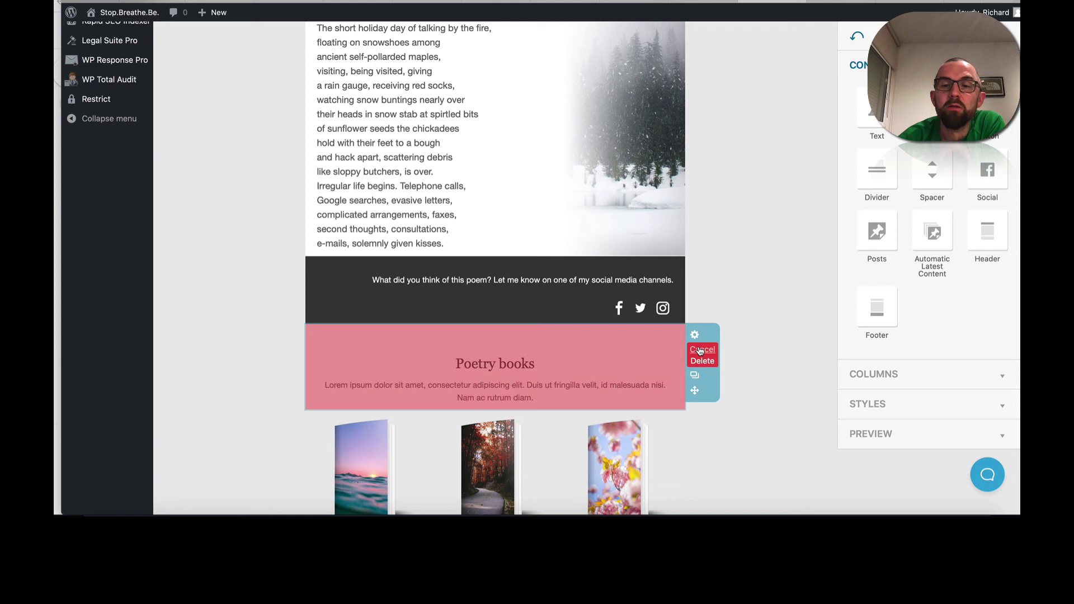
{"action": "left_click", "coordinate": [701, 362]}
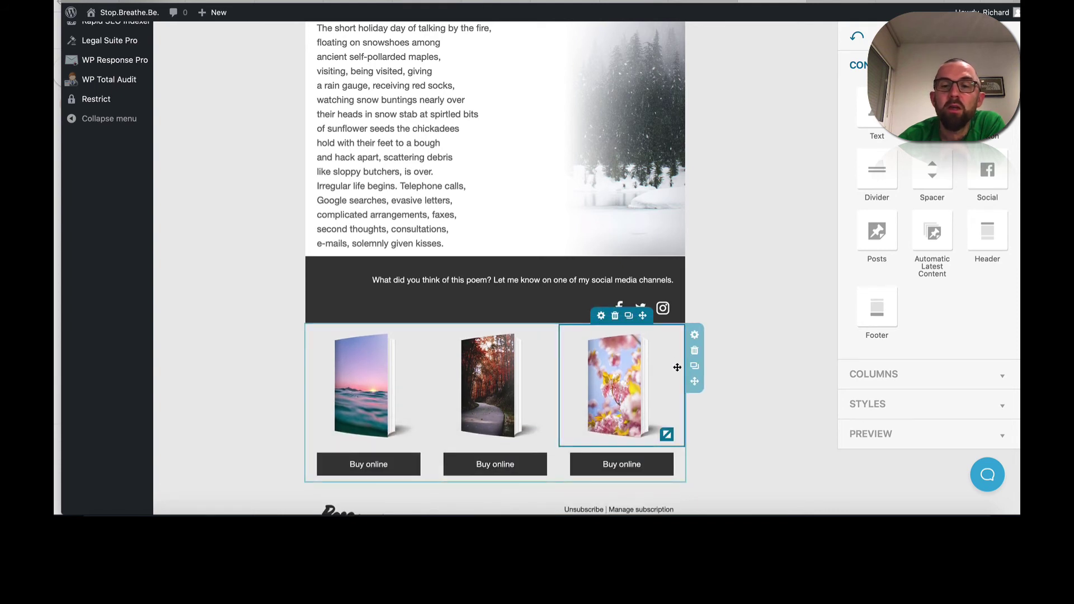
{"action": "left_click", "coordinate": [695, 351]}
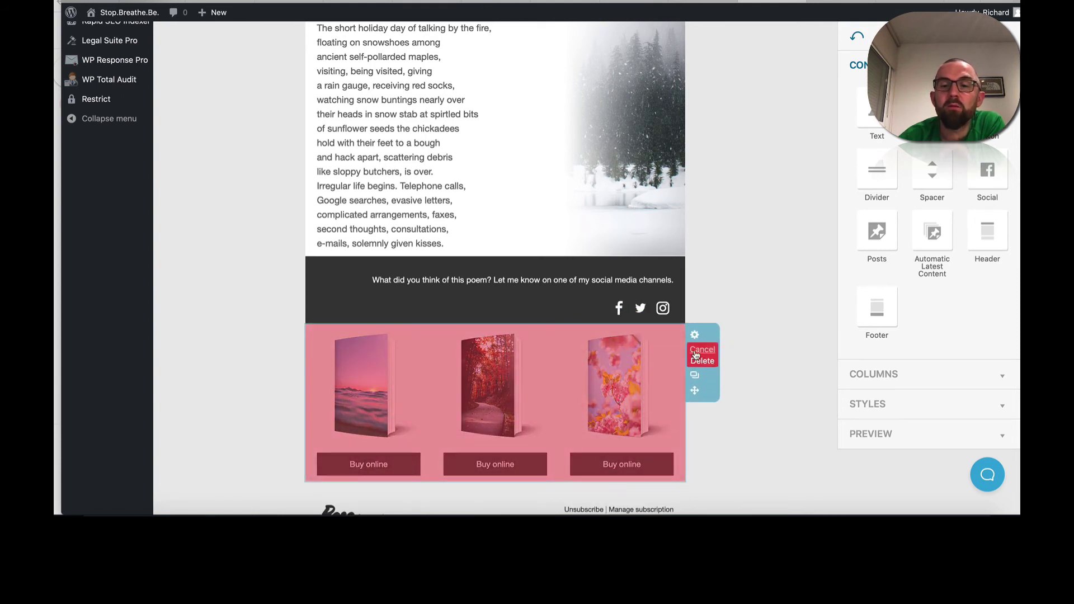
{"action": "left_click", "coordinate": [696, 358]}
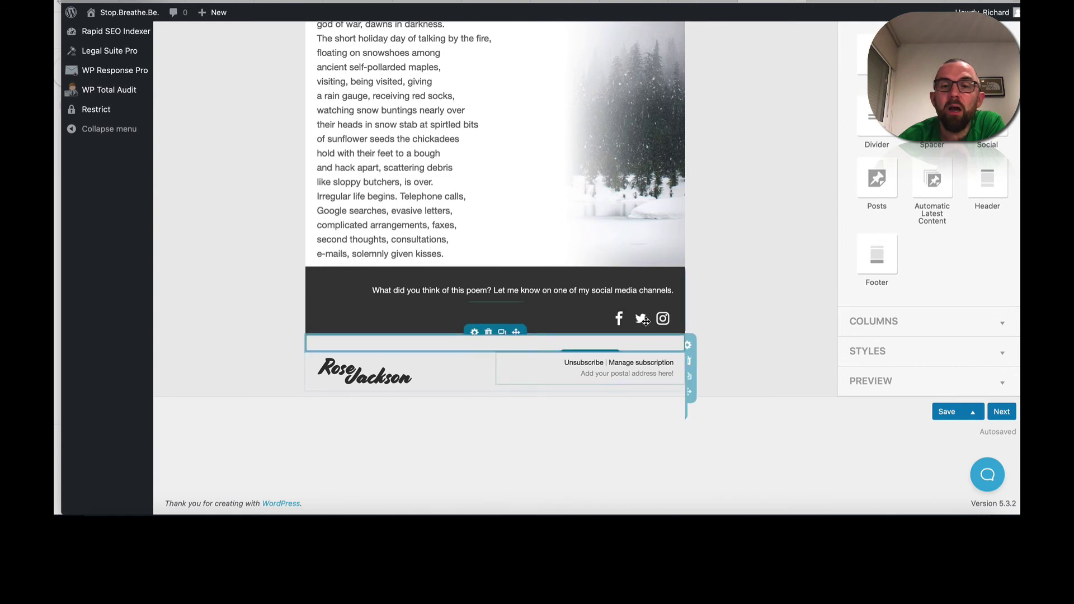
{"action": "left_click", "coordinate": [625, 318]}
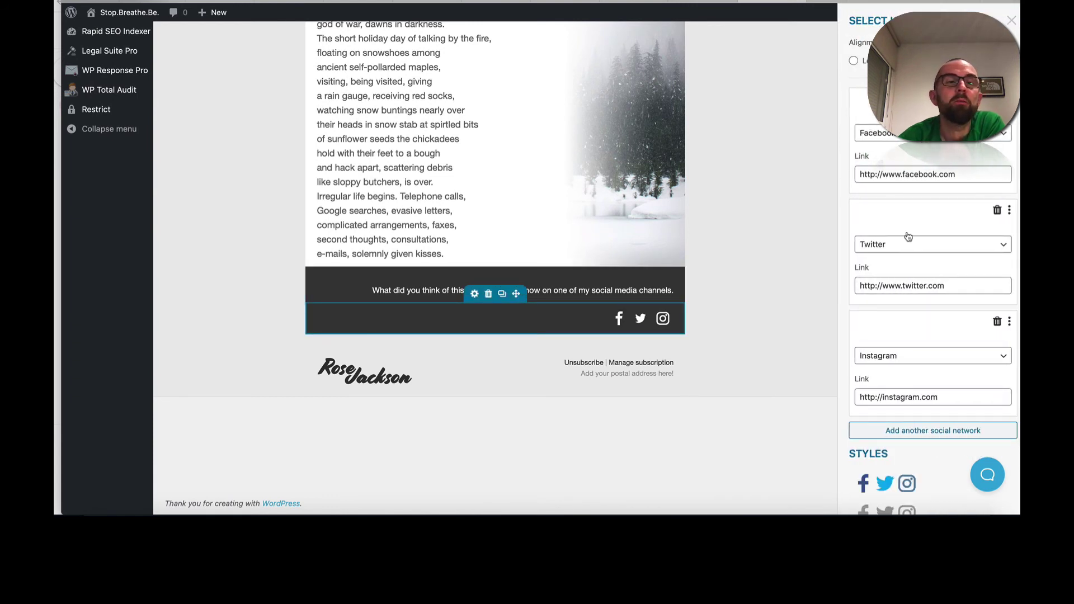
{"action": "scroll", "coordinate": [503, 179], "scroll_direction": "up", "scroll_amount": 10}
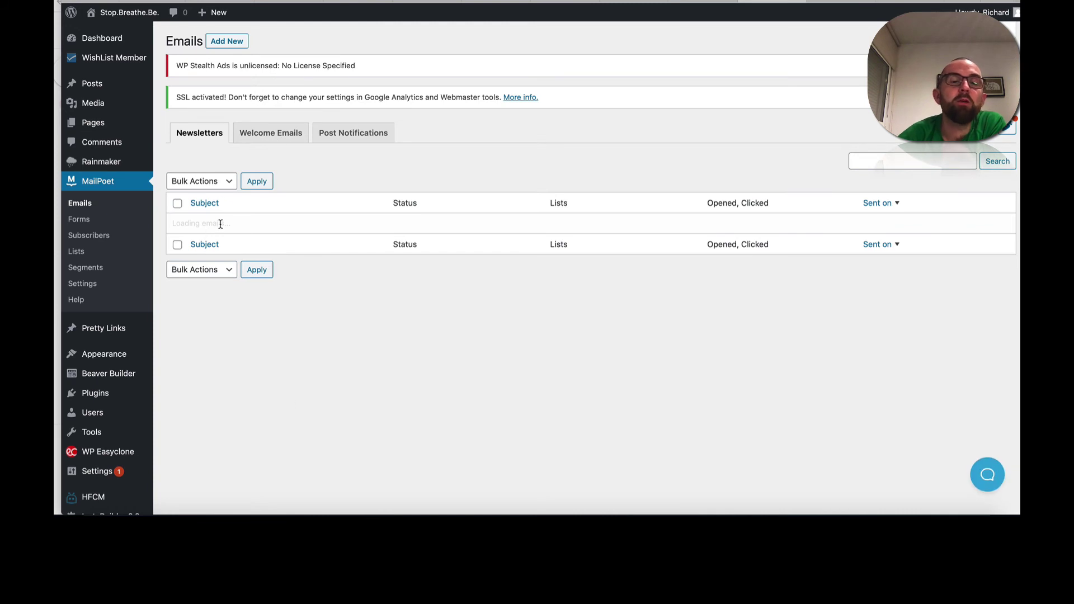
Step: View stats for the 'You're in - Time to Be rather than do!' welcome email: 75.0% opened, 50.0% clicked
{"action": "left_click", "coordinate": [300, 132]}
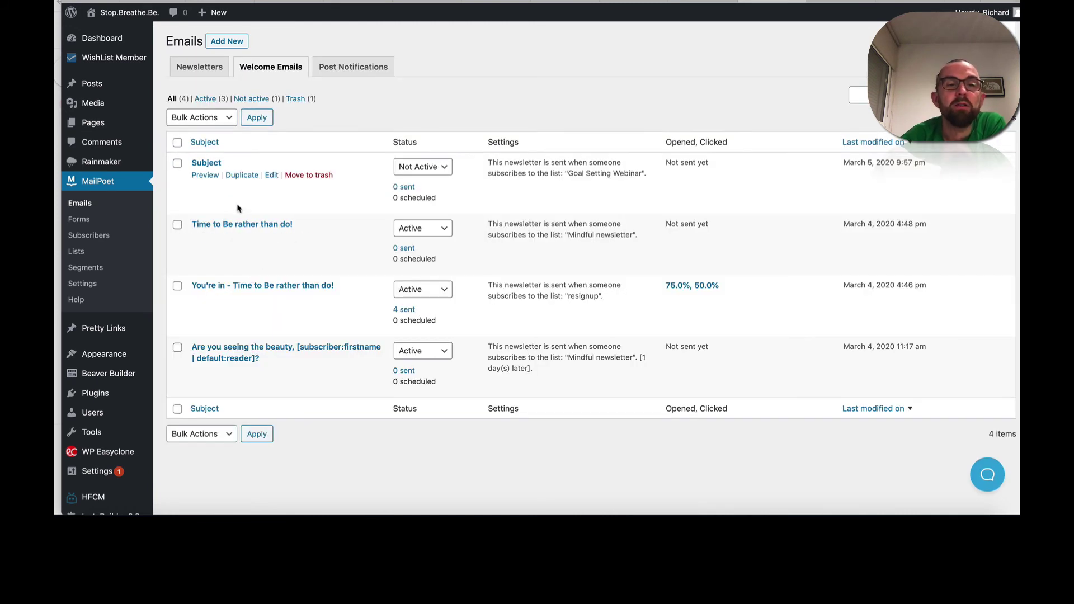
{"action": "mouse_move", "coordinate": [258, 234]}
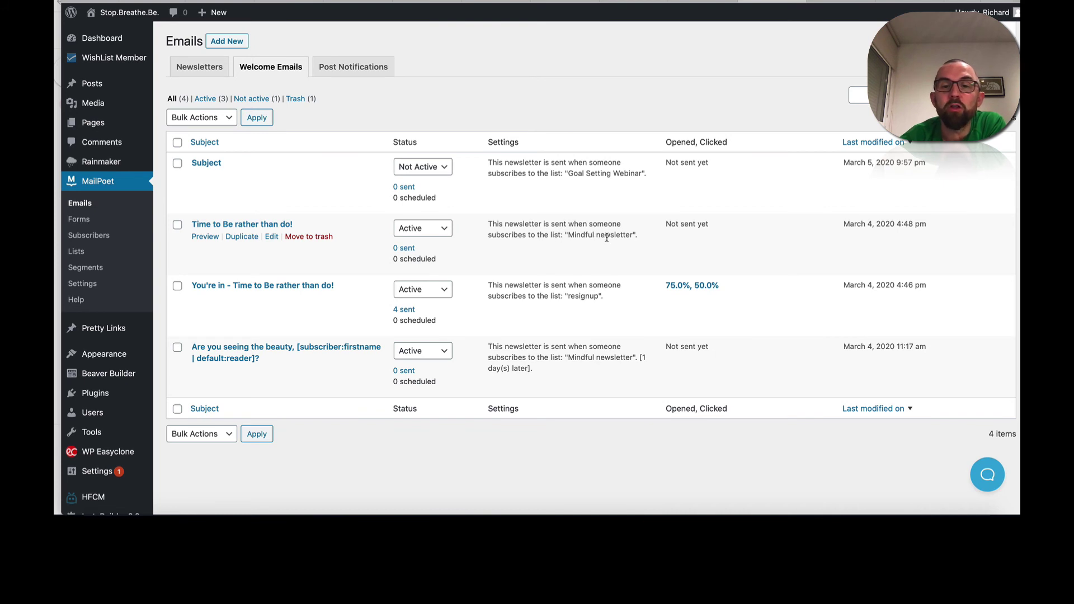
{"action": "mouse_move", "coordinate": [595, 363]}
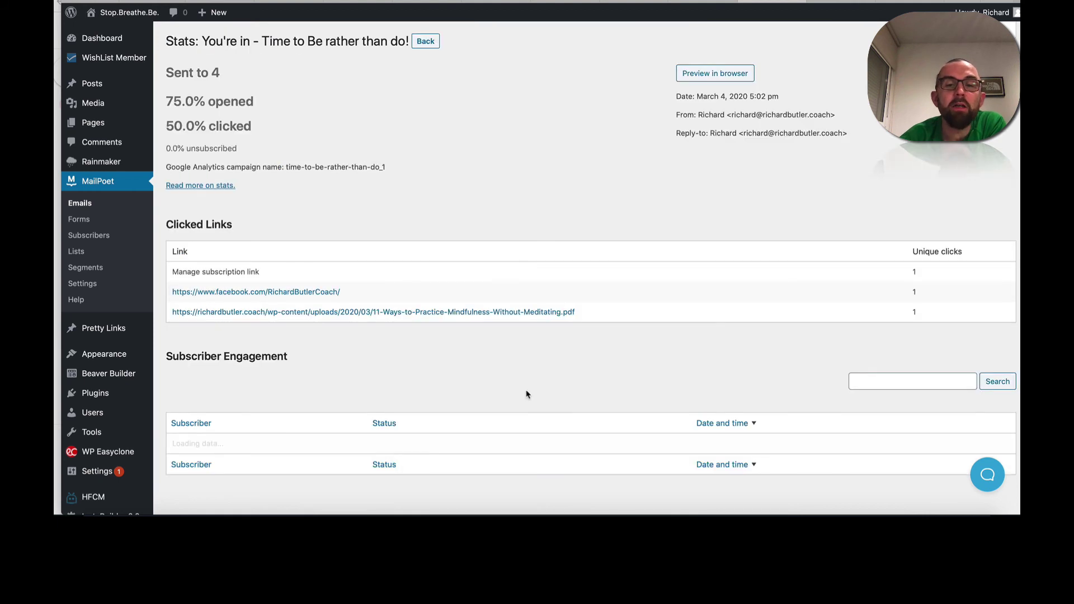
Step: Scroll through the welcome email's Clicked Links and Subscriber Engagement tables: three links, six engagement entries
{"action": "scroll", "coordinate": [526, 395], "scroll_direction": "down", "scroll_amount": 1}
{"action": "scroll", "coordinate": [526, 394], "scroll_direction": "up", "scroll_amount": 1}
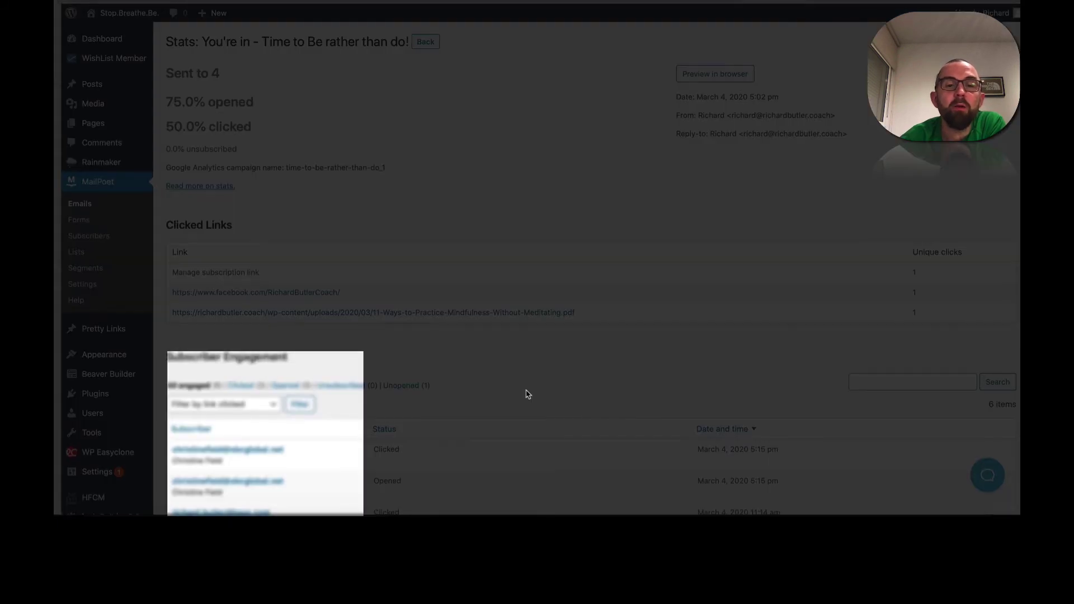
{"action": "scroll", "coordinate": [533, 438], "scroll_direction": "down", "scroll_amount": 4}
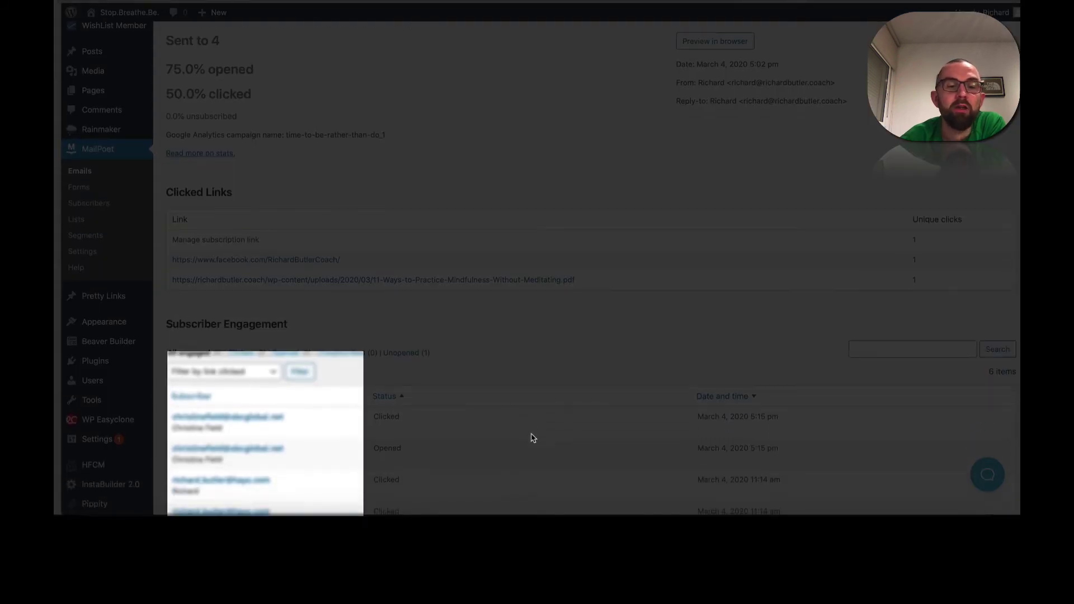
{"action": "scroll", "coordinate": [533, 437], "scroll_direction": "down", "scroll_amount": 2}
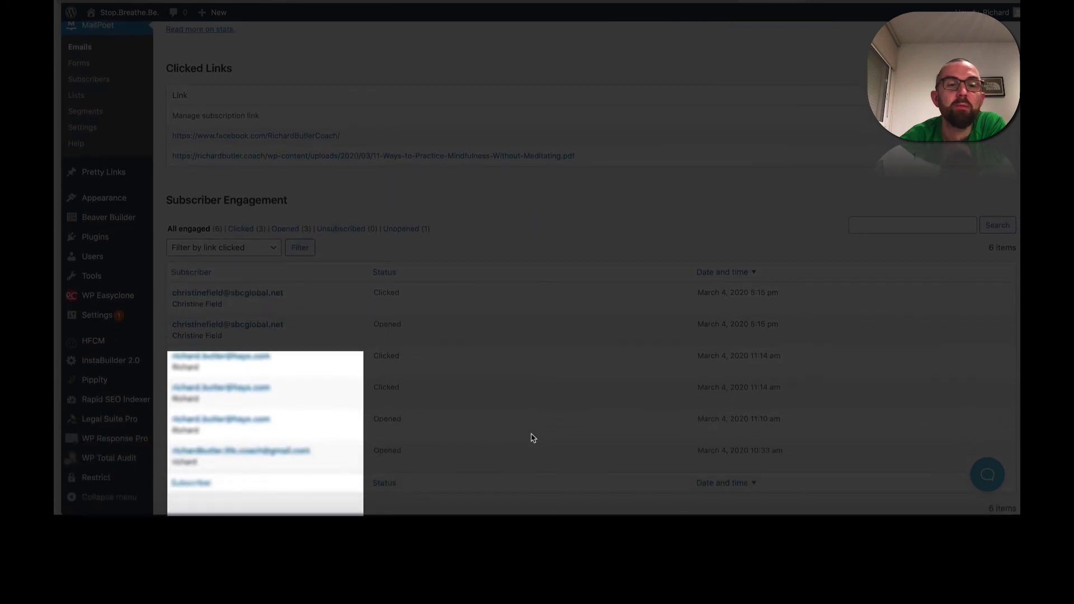
{"action": "scroll", "coordinate": [533, 437], "scroll_direction": "up", "scroll_amount": 5}
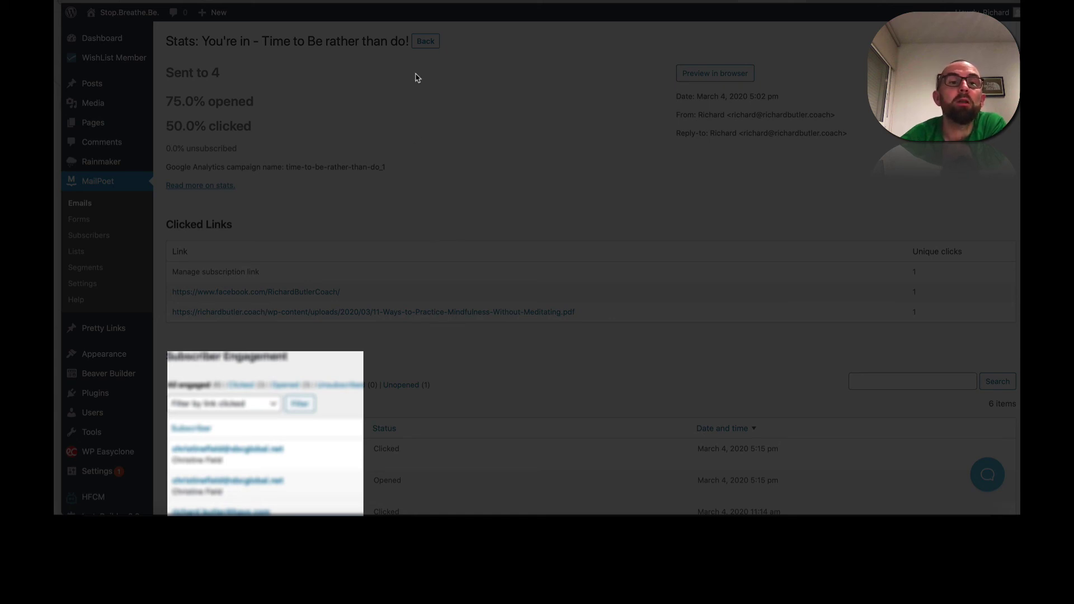
Step: Return from the stats to the Emails page and switch to the Post Notifications listing
{"action": "left_click", "coordinate": [420, 46]}
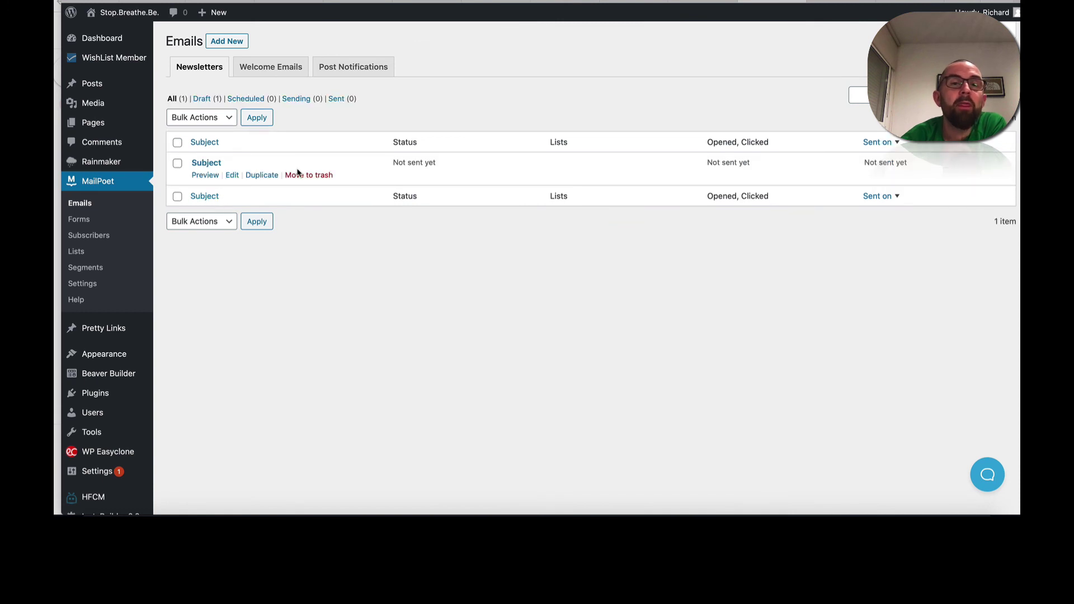
{"action": "left_click", "coordinate": [350, 73]}
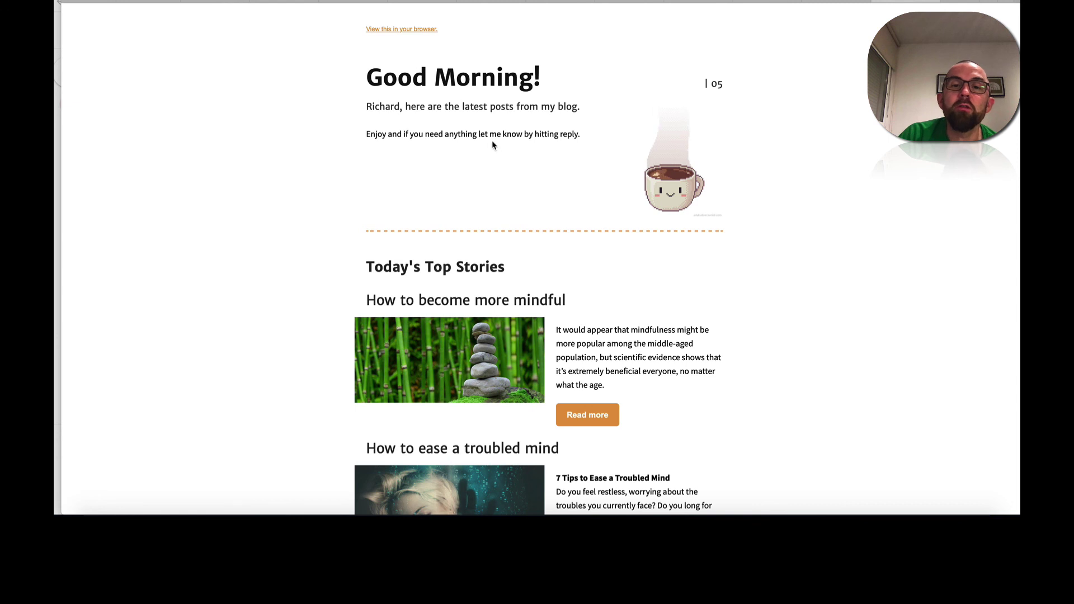
{"action": "scroll", "coordinate": [551, 244], "scroll_direction": "down", "scroll_amount": 3}
{"action": "scroll", "coordinate": [551, 245], "scroll_direction": "down", "scroll_amount": 3}
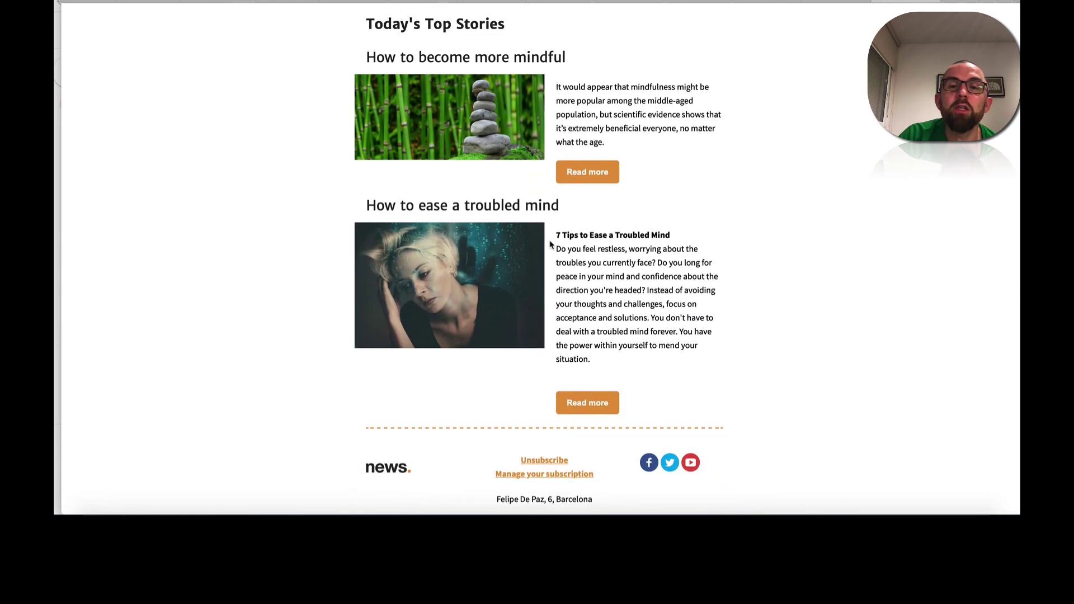
{"action": "scroll", "coordinate": [550, 241], "scroll_direction": "up", "scroll_amount": 6}
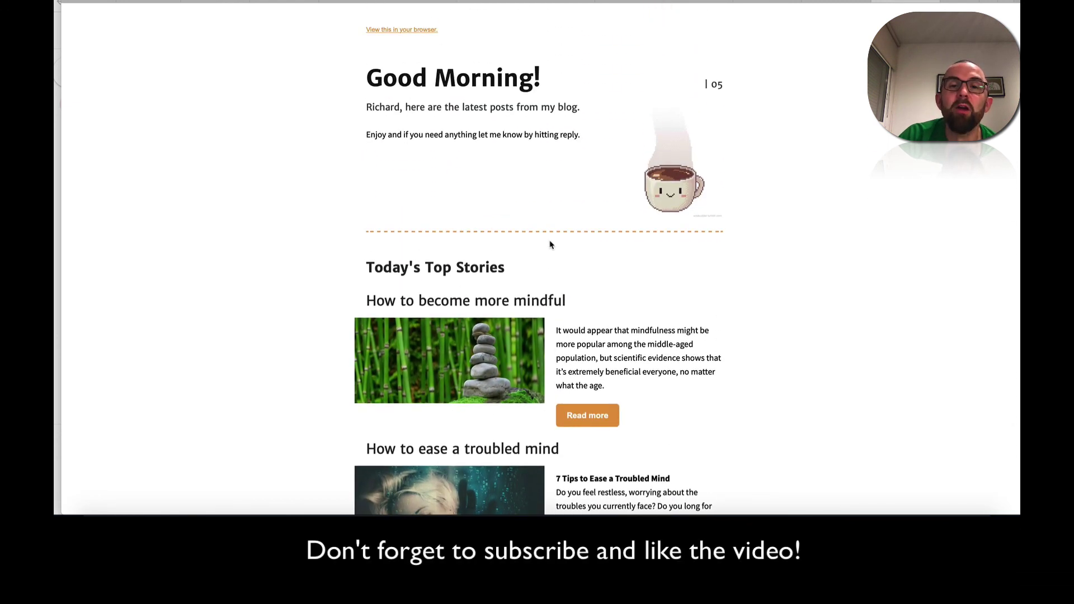